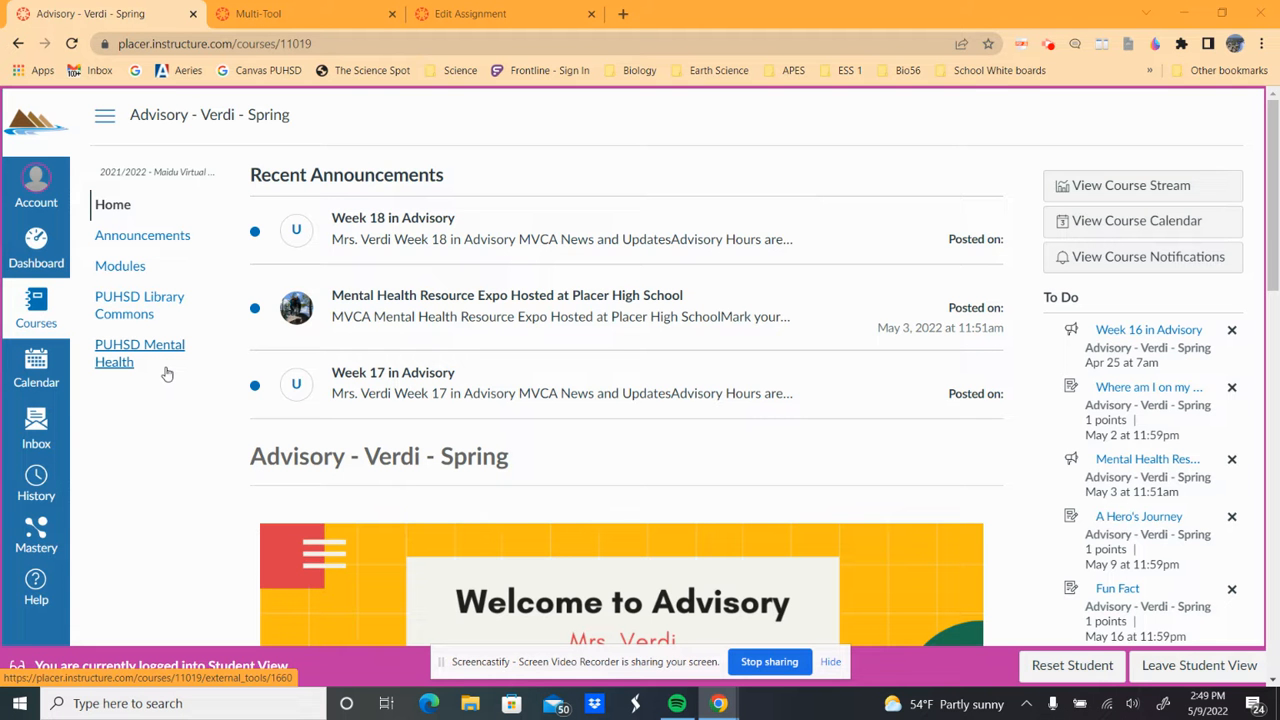
- Exit Student View to see the Spring Advisory 2022 course home as the teacher
{"action": "left_click", "coordinate": [1167, 674]}
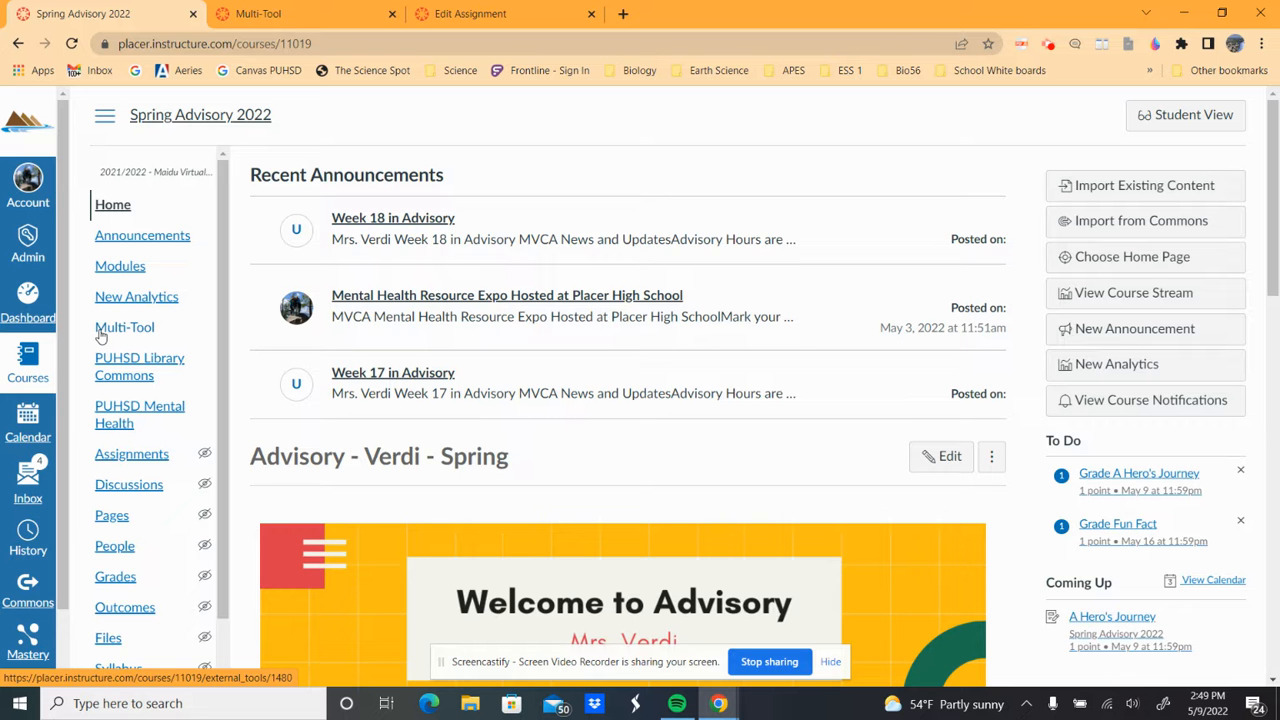
{"action": "scroll", "coordinate": [152, 500], "scroll_direction": "down", "scroll_amount": 2}
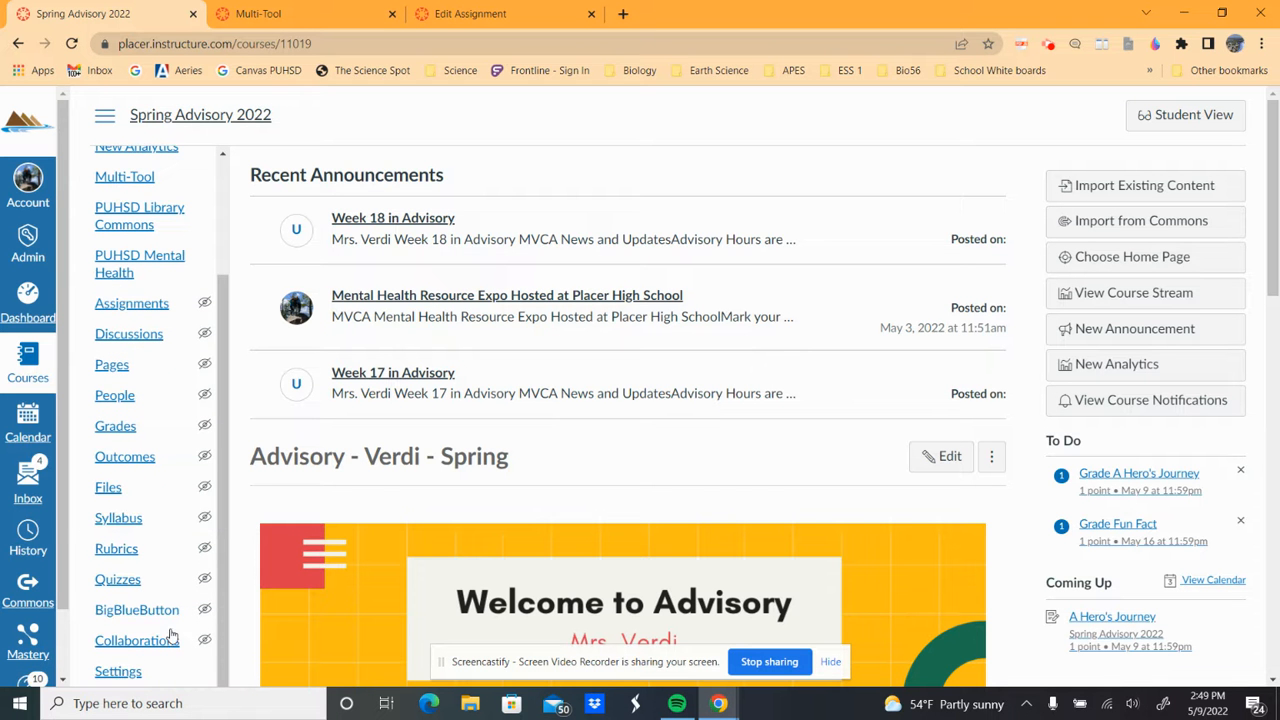
{"action": "left_click", "coordinate": [118, 672]}
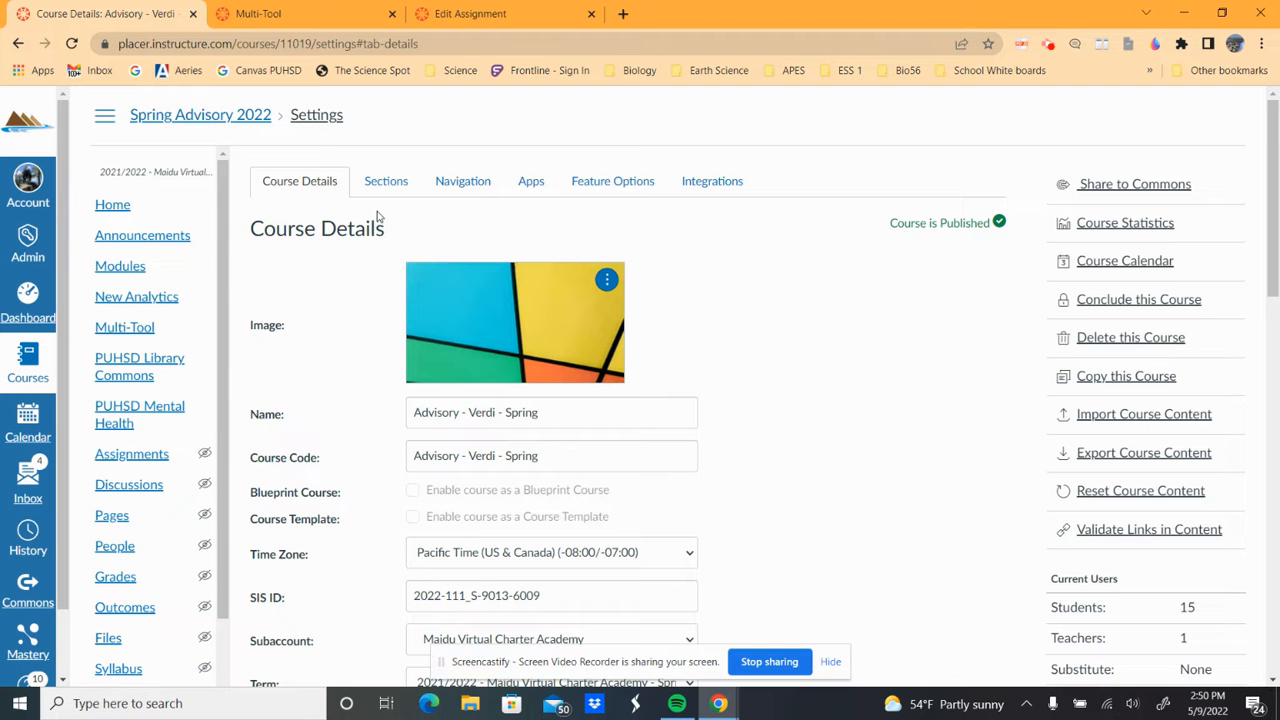
{"action": "left_click", "coordinate": [462, 186]}
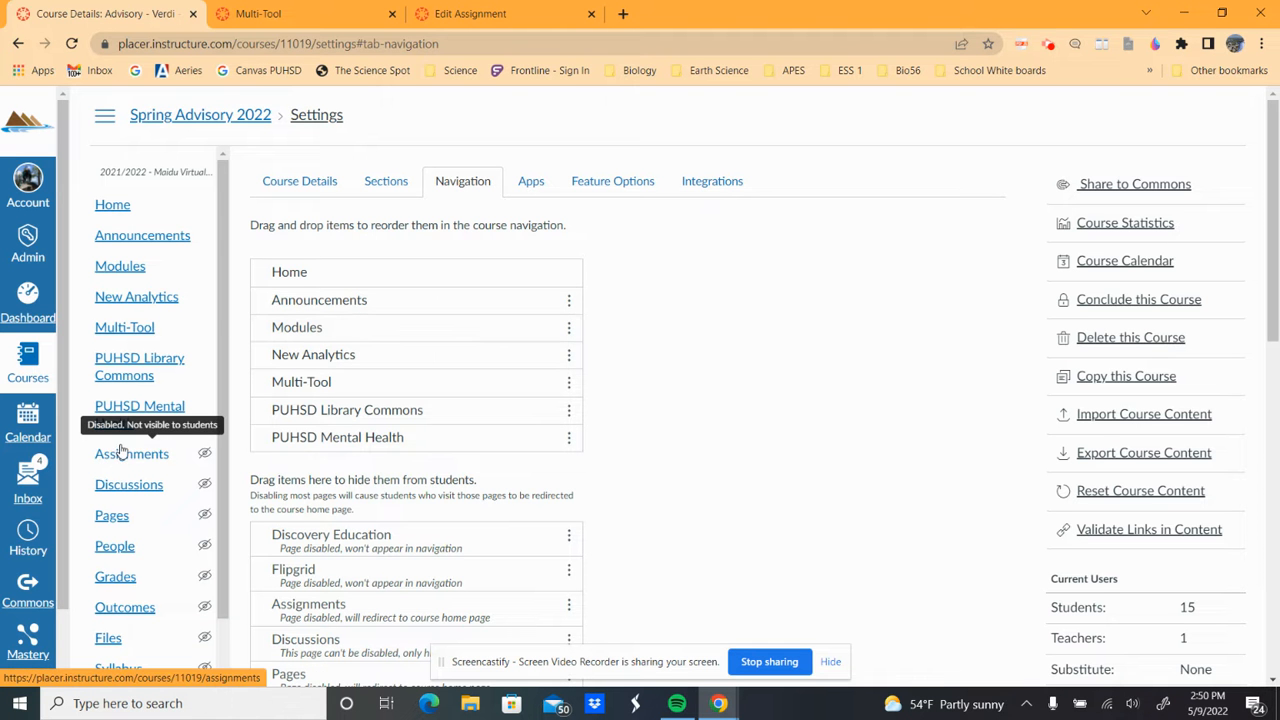
{"action": "left_click", "coordinate": [330, 388]}
{"action": "left_click_drag", "start_coordinate": [330, 388], "coordinate": [315, 525]}
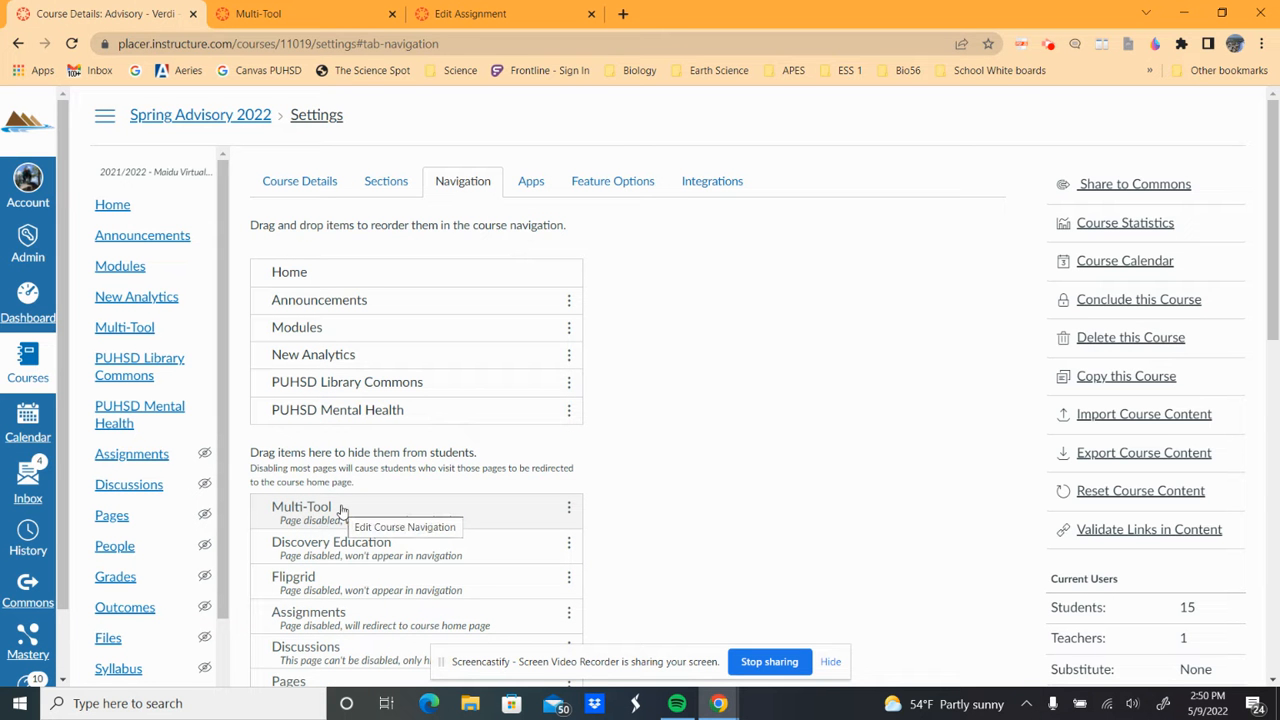
{"action": "left_click_drag", "start_coordinate": [341, 511], "coordinate": [337, 342]}
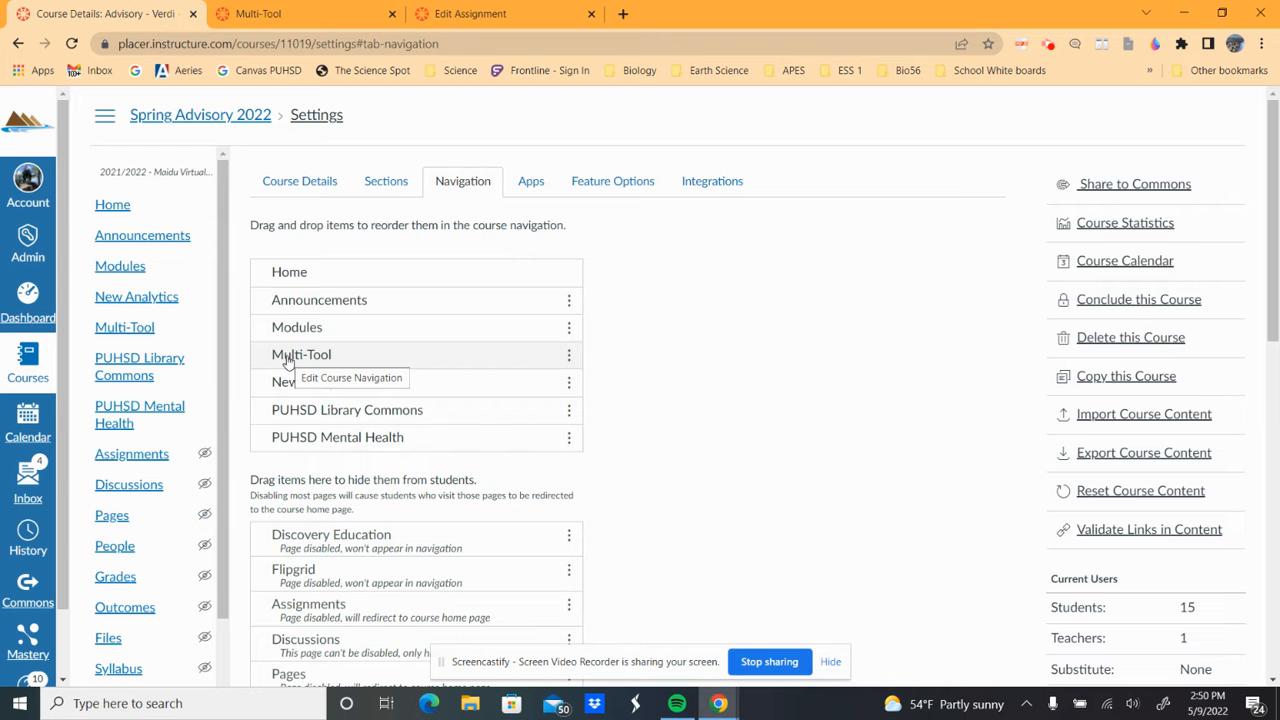
{"action": "scroll", "coordinate": [706, 494], "scroll_direction": "down", "scroll_amount": 3}
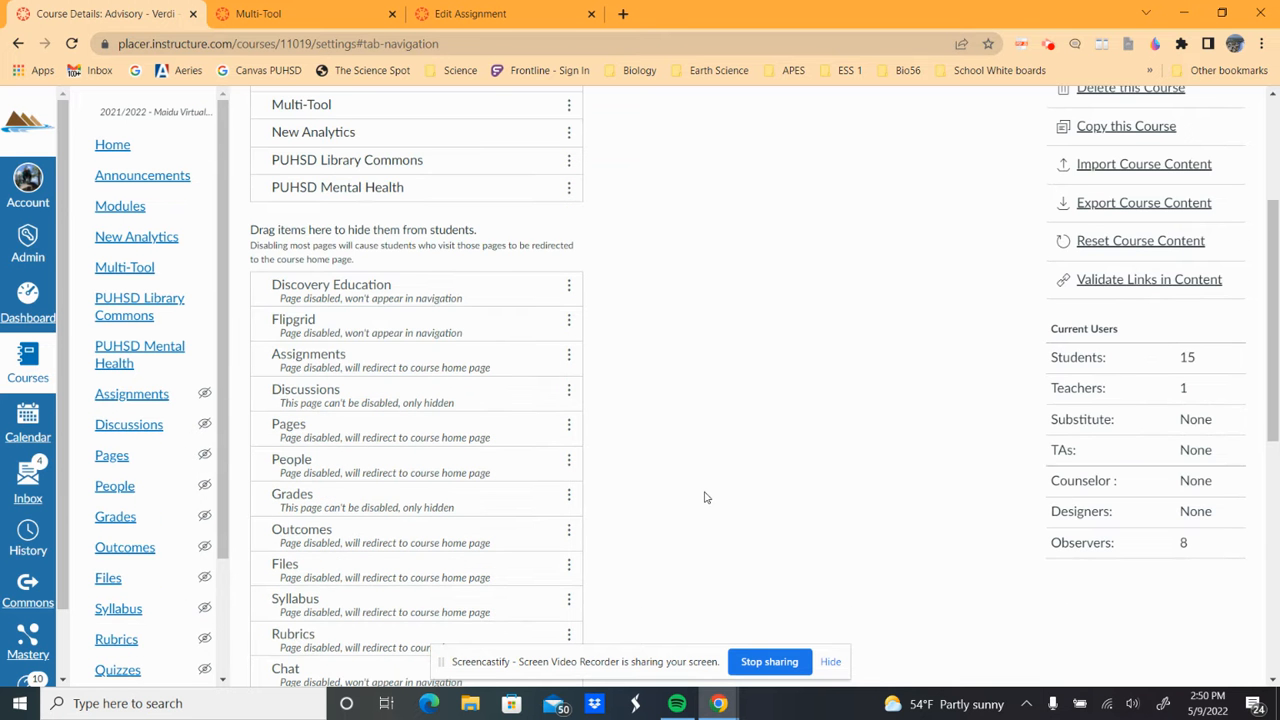
{"action": "scroll", "coordinate": [400, 573], "scroll_direction": "down", "scroll_amount": 2}
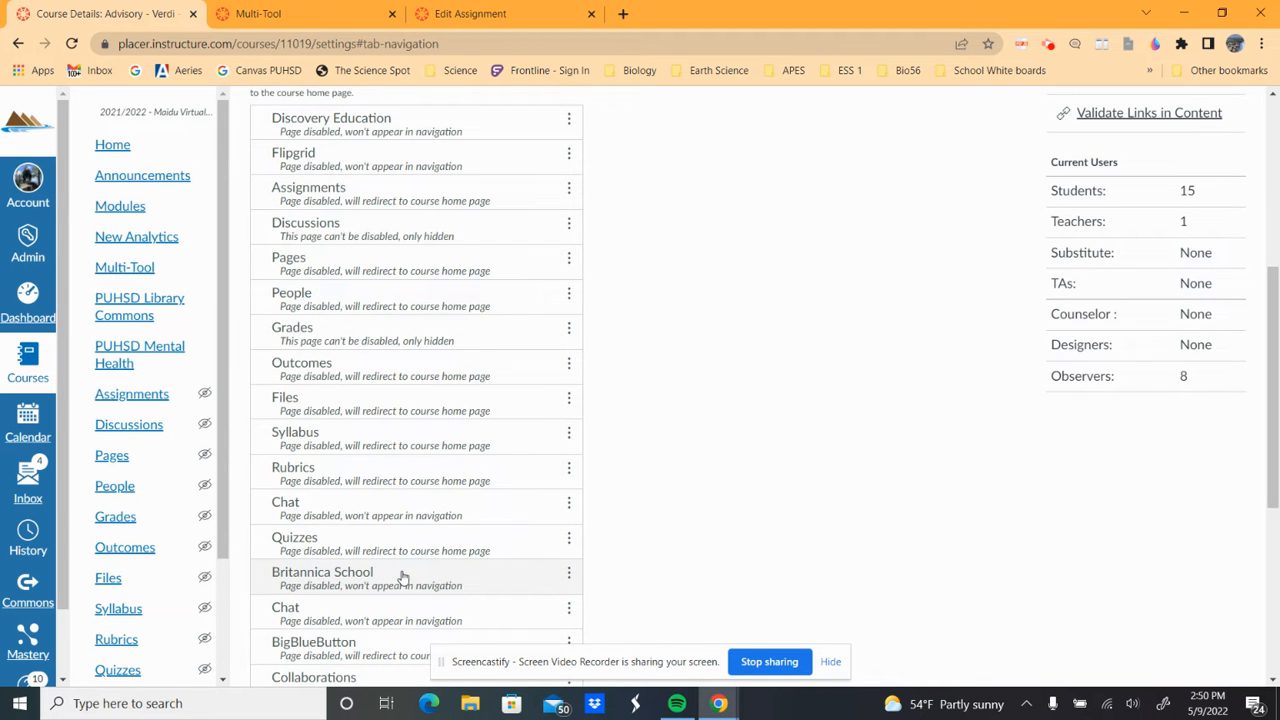
{"action": "scroll", "coordinate": [402, 577], "scroll_direction": "up", "scroll_amount": 5}
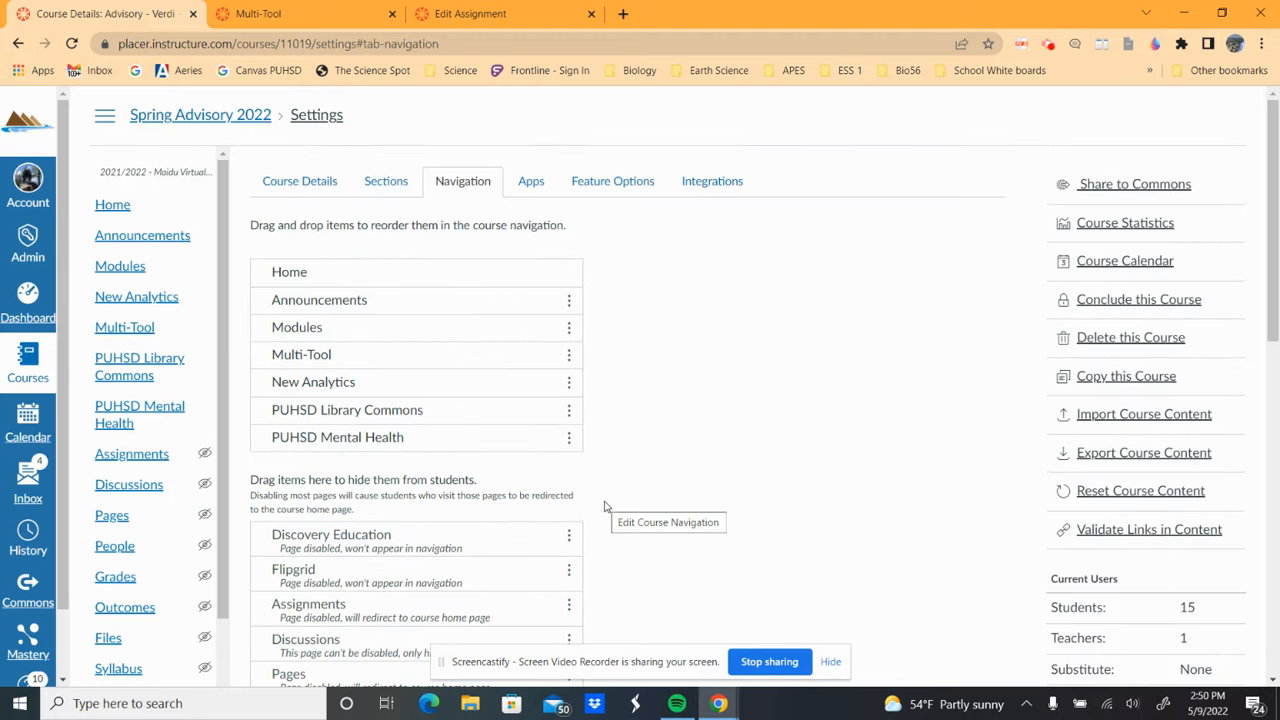
{"action": "left_click", "coordinate": [114, 206]}
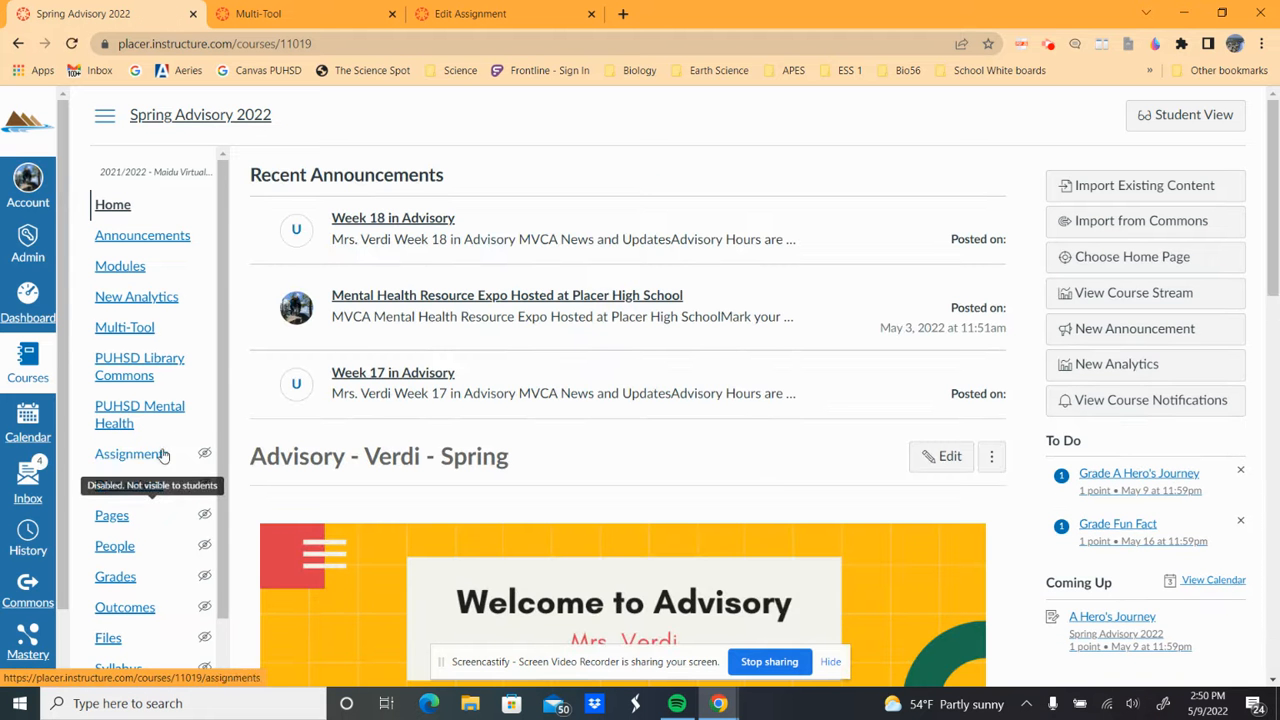
- Go through the Multi-Tool page to the Spring Advisory 2022 Modules list
{"action": "left_click", "coordinate": [124, 329]}
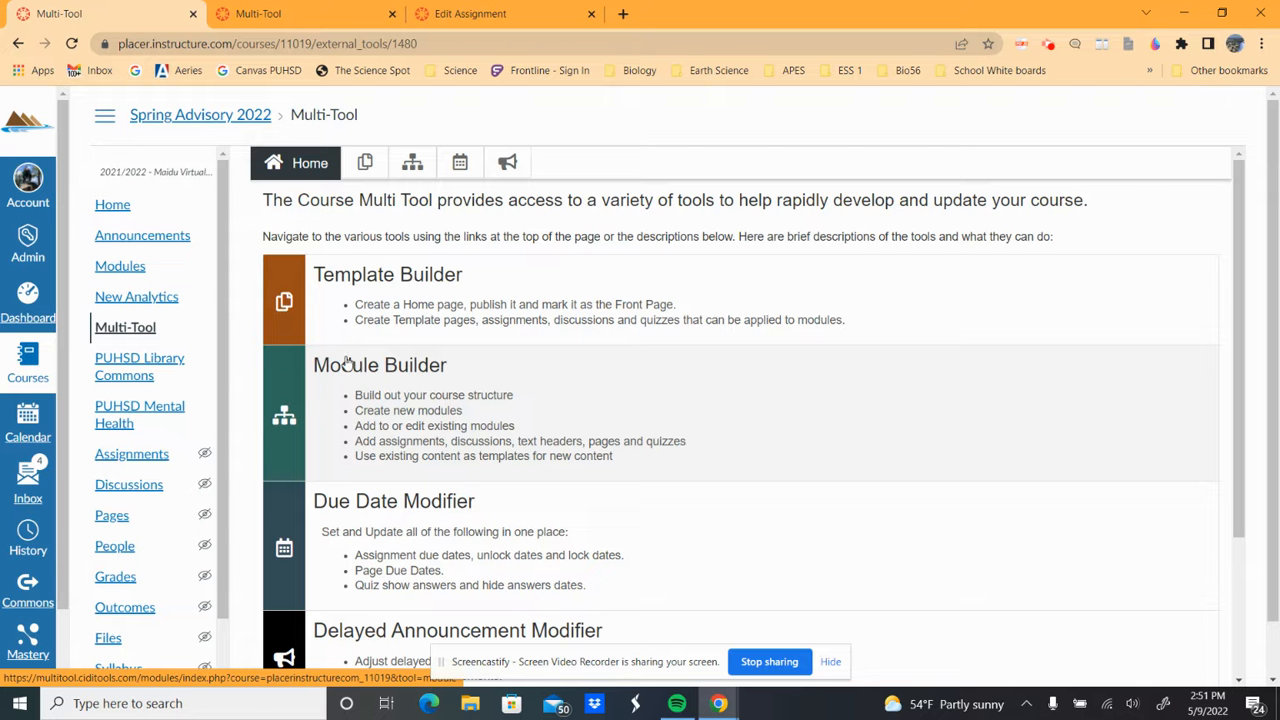
{"action": "left_click", "coordinate": [117, 270]}
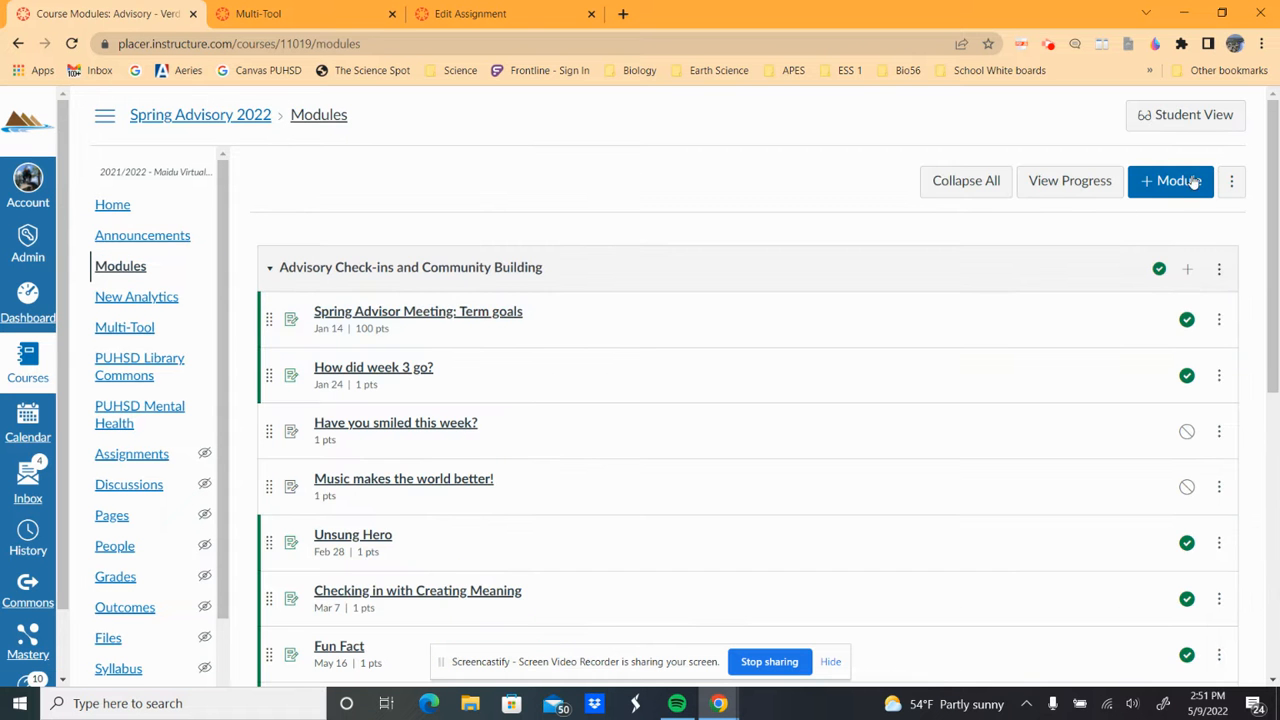
- Cancel the +Module and +Add Item dialogs without adding anything, then go to the Multi-Tool overview
{"action": "left_click", "coordinate": [1174, 186]}
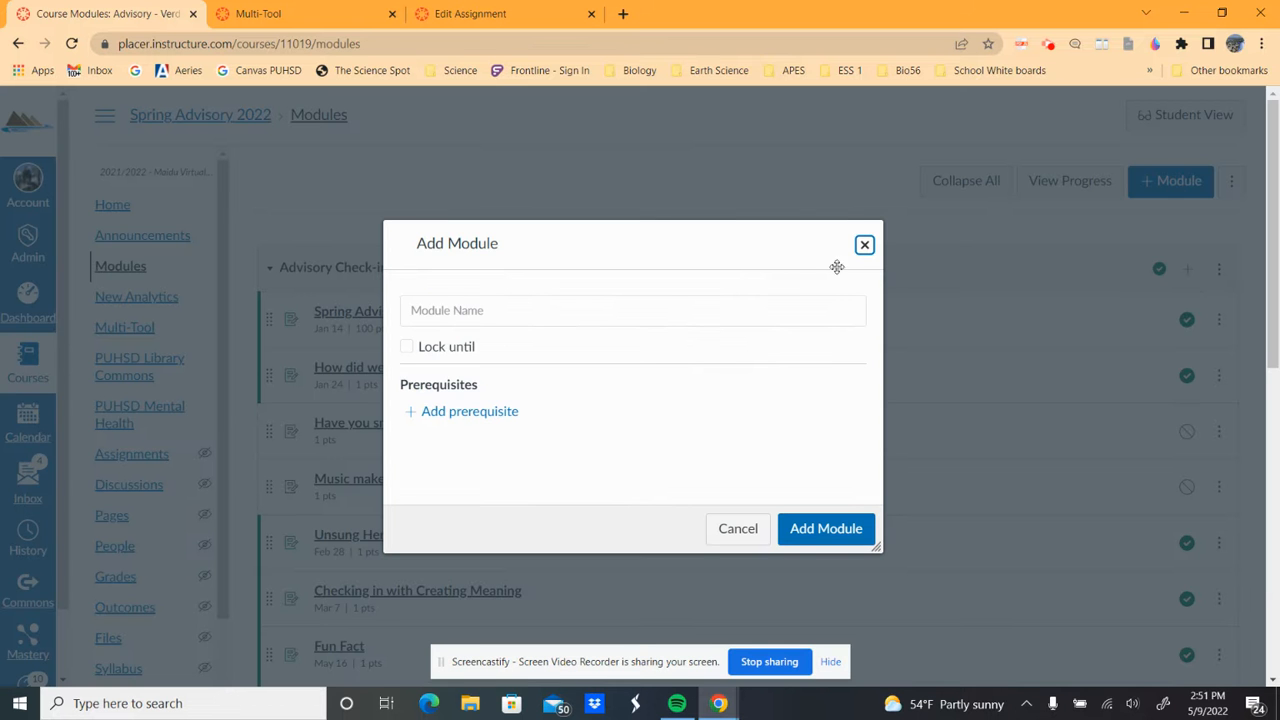
{"action": "left_click", "coordinate": [864, 245]}
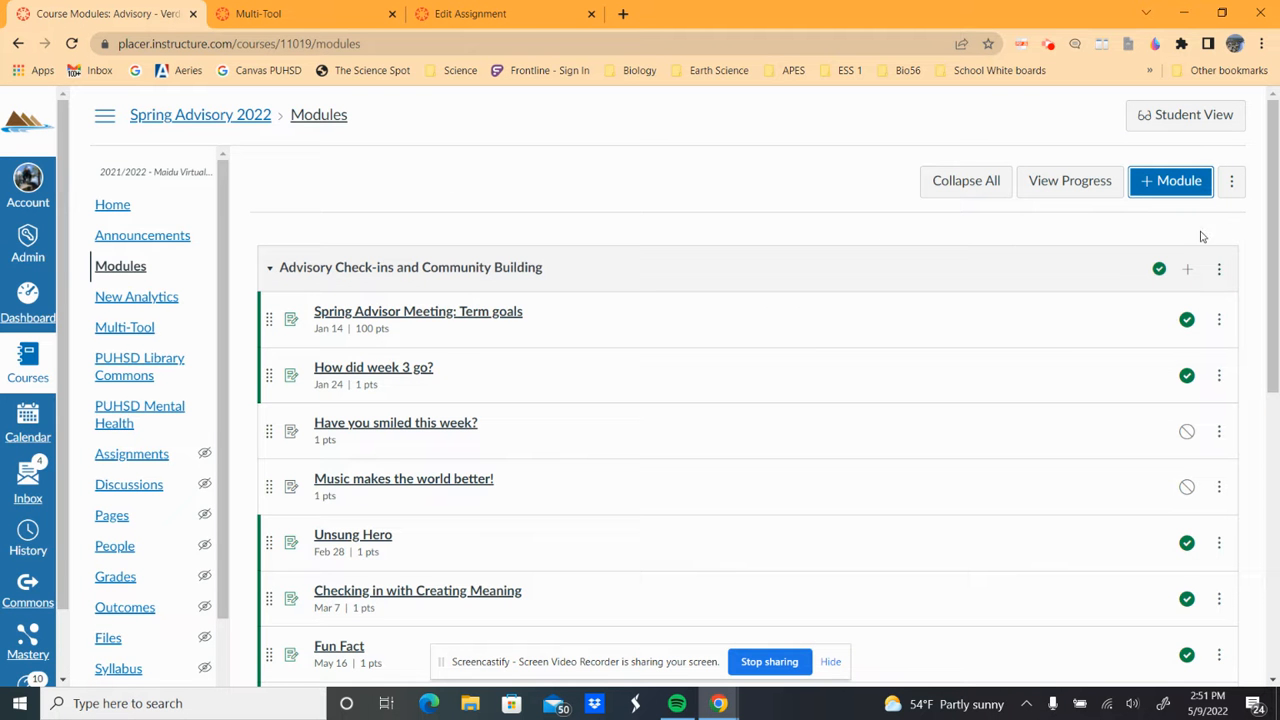
{"action": "left_click", "coordinate": [1188, 272]}
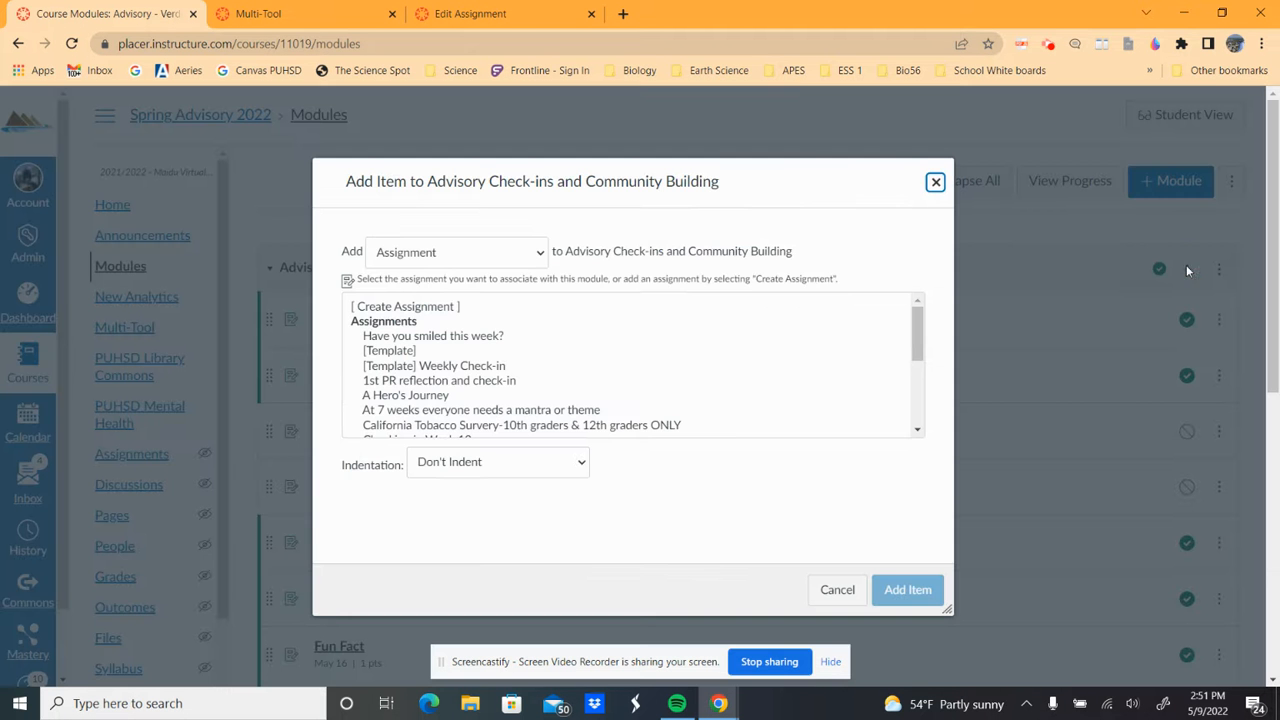
{"action": "left_click", "coordinate": [442, 260]}
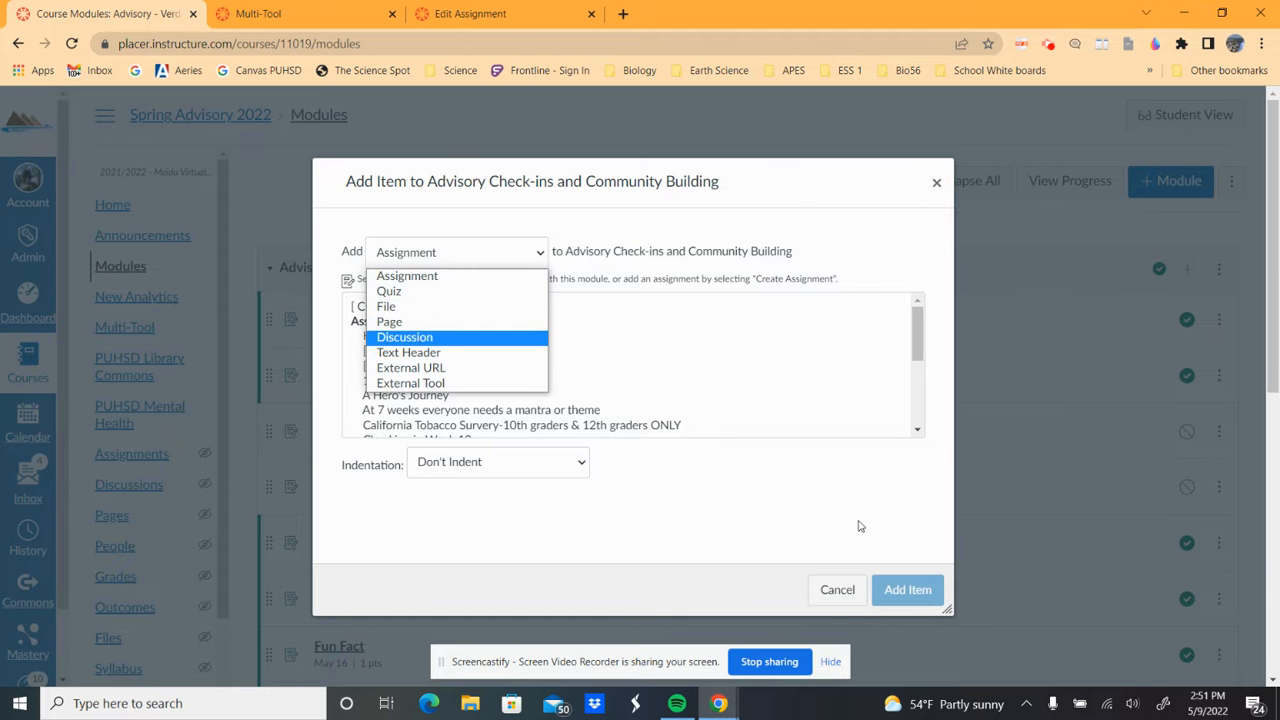
{"action": "left_click", "coordinate": [832, 591]}
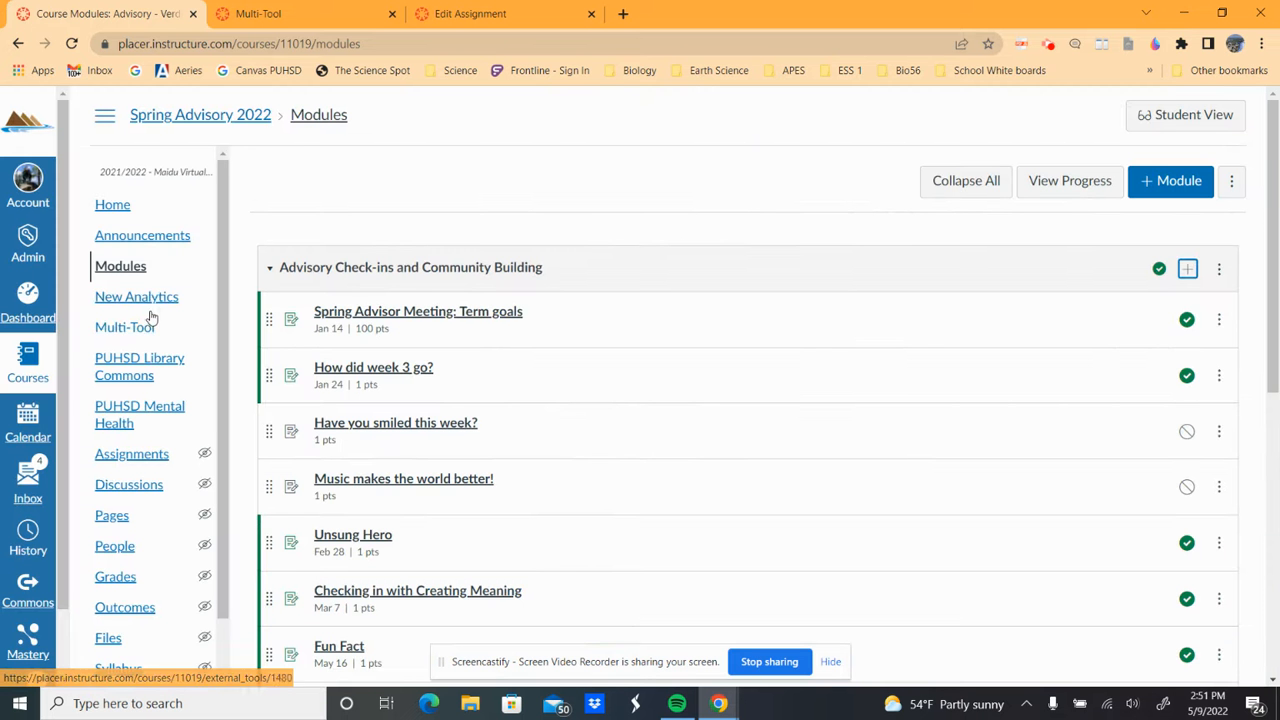
{"action": "left_click", "coordinate": [121, 338]}
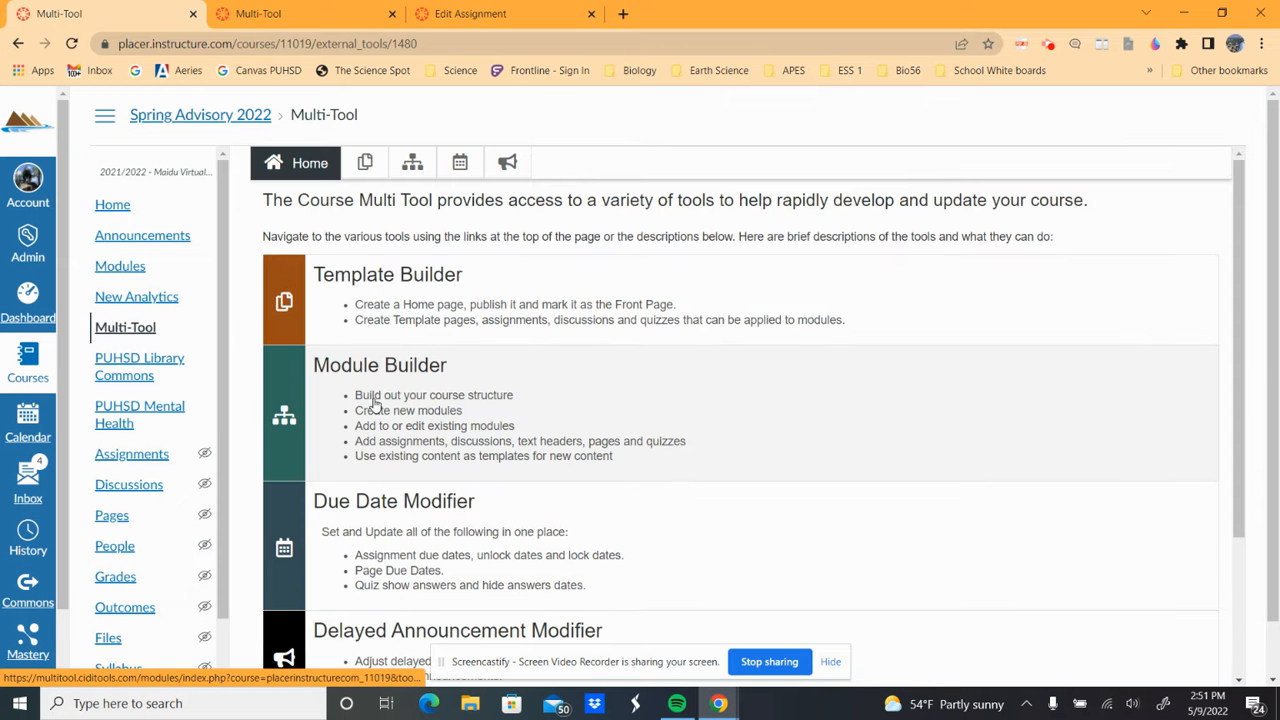
- In Module Builder, show the Module Prefix choices of the New Module Pattern form
{"action": "left_click", "coordinate": [352, 388]}
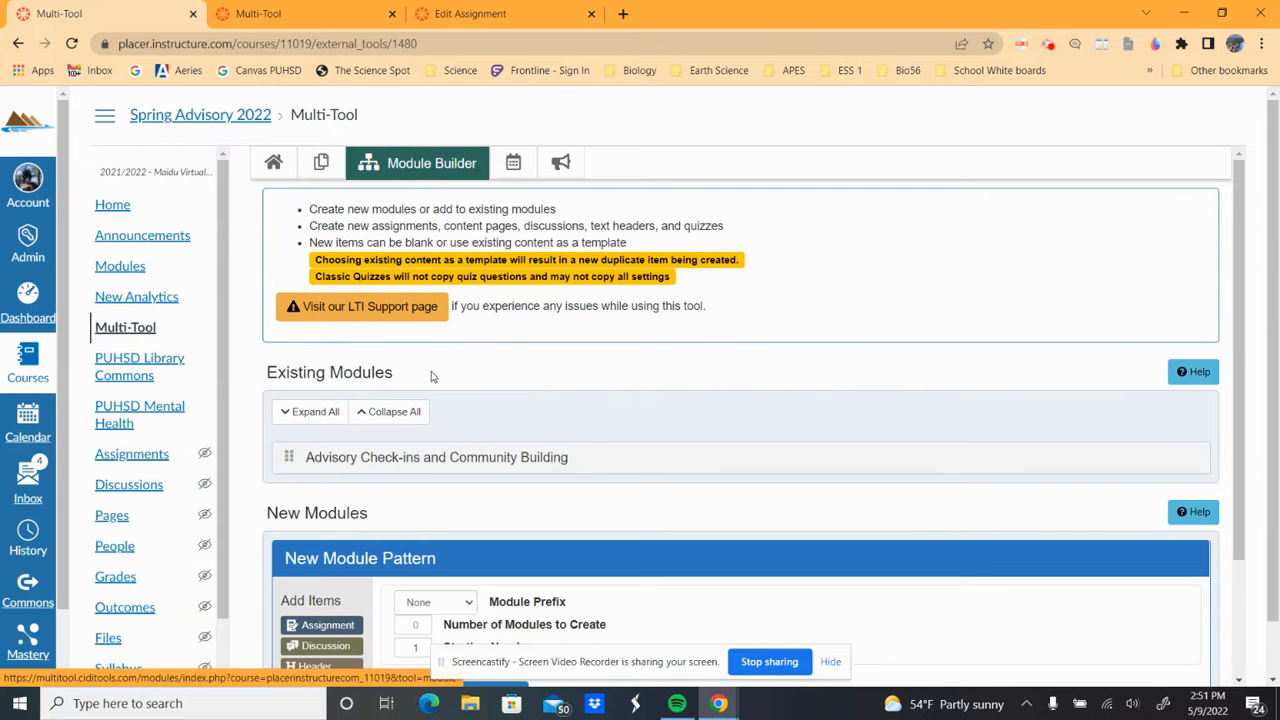
{"action": "left_click", "coordinate": [1236, 217]}
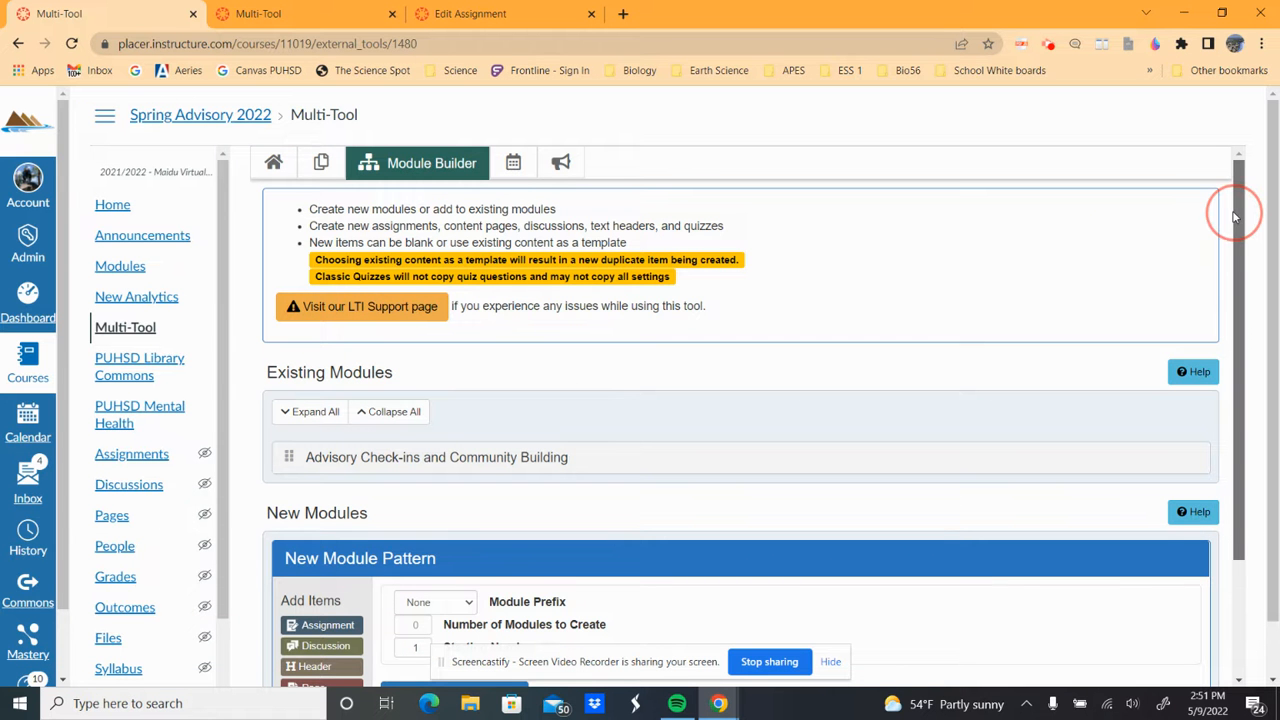
{"action": "left_click_drag", "start_coordinate": [1236, 217], "coordinate": [1234, 225]}
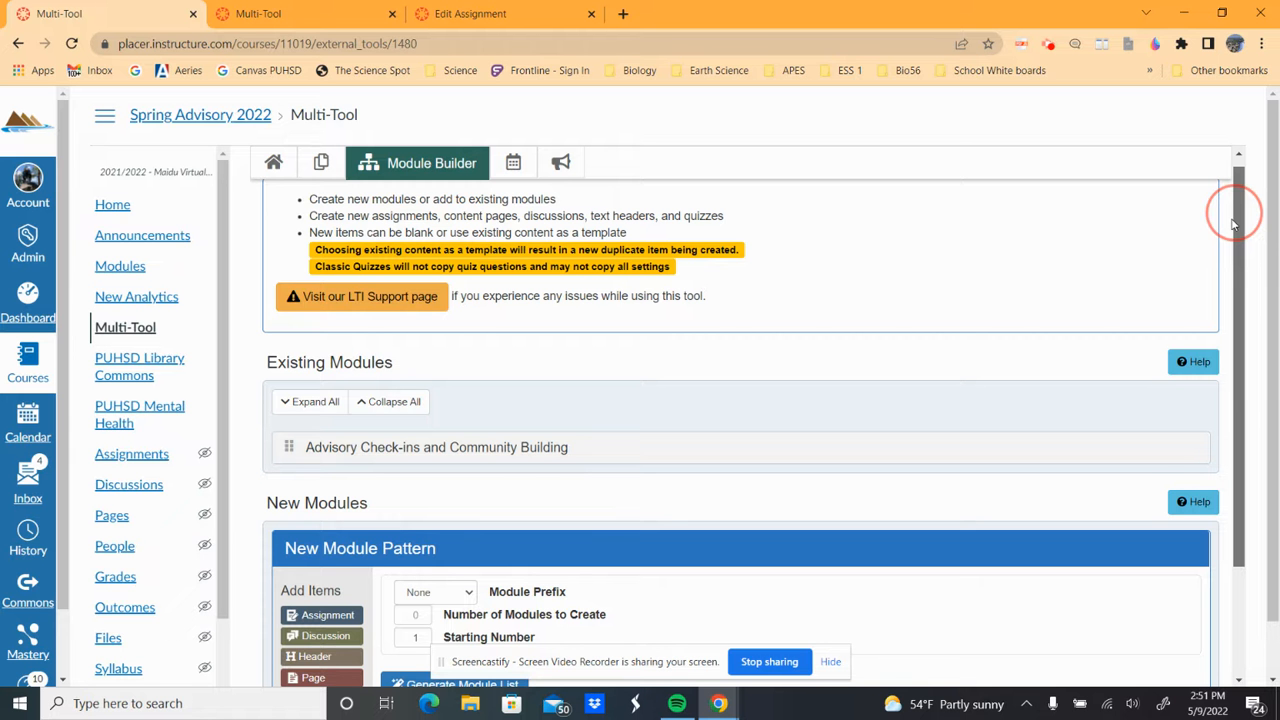
{"action": "left_click_drag", "start_coordinate": [1234, 225], "coordinate": [1250, 266]}
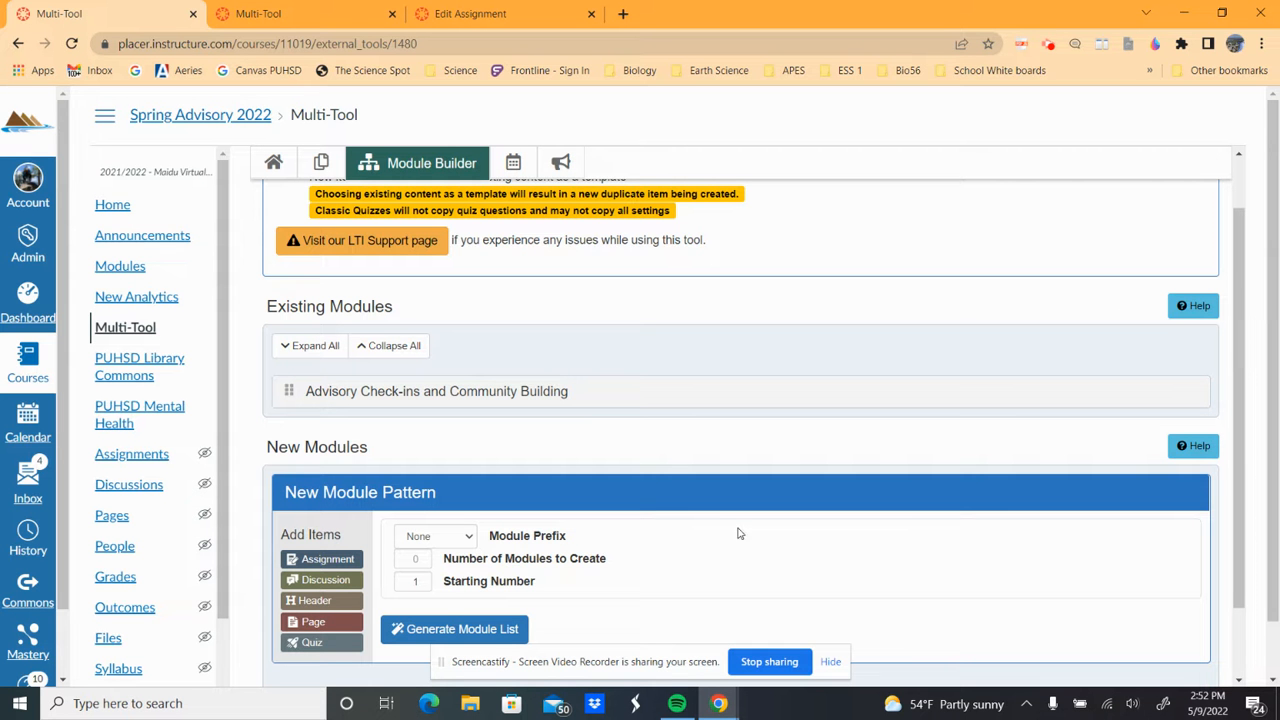
{"action": "scroll", "coordinate": [577, 517], "scroll_direction": "down", "scroll_amount": 1}
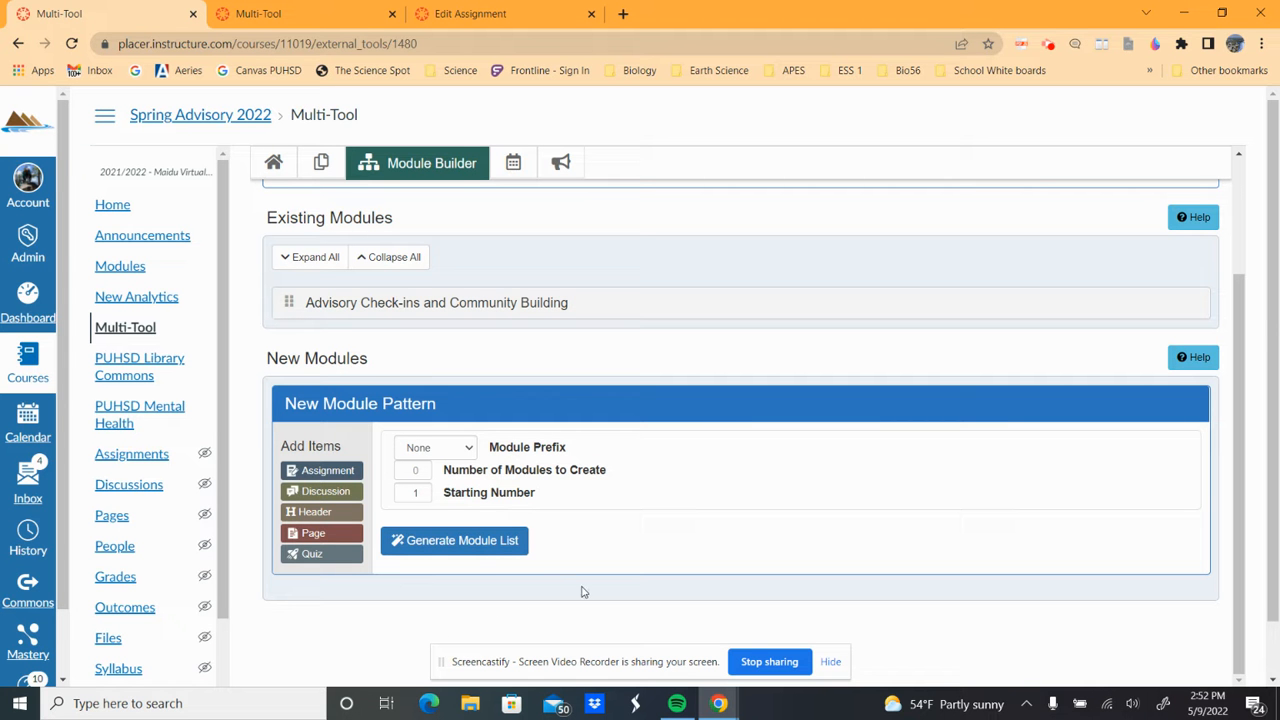
{"action": "left_click", "coordinate": [463, 452]}
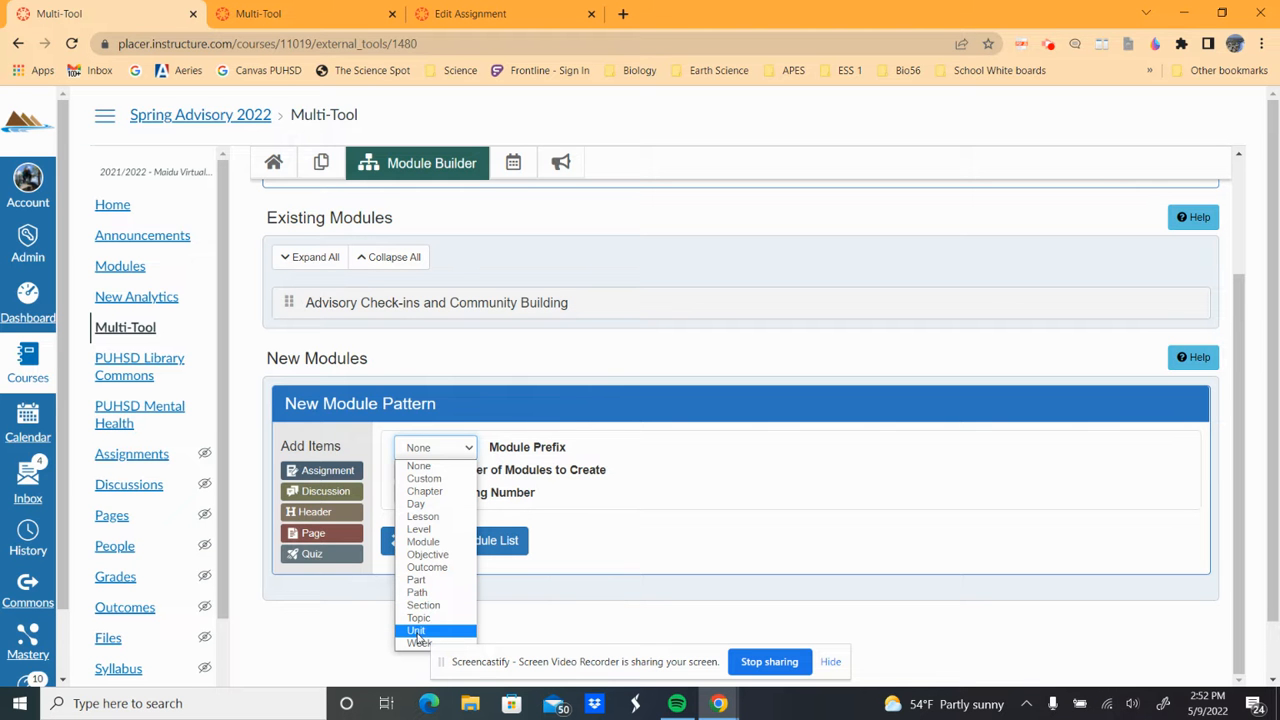
- Set prefix Unit with 2 modules and generate the Unit 1 and Unit 2 module list
{"action": "left_click", "coordinate": [418, 632]}
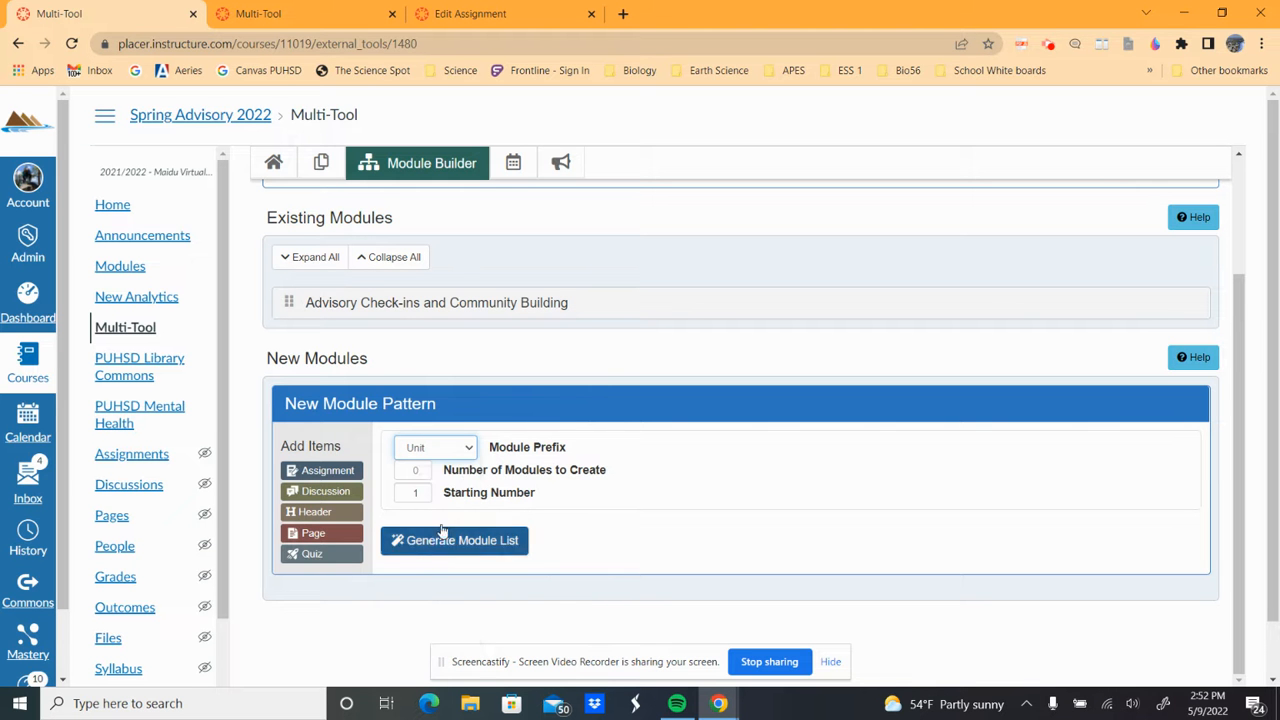
{"action": "left_click", "coordinate": [424, 468]}
{"action": "left_click", "coordinate": [424, 468]}
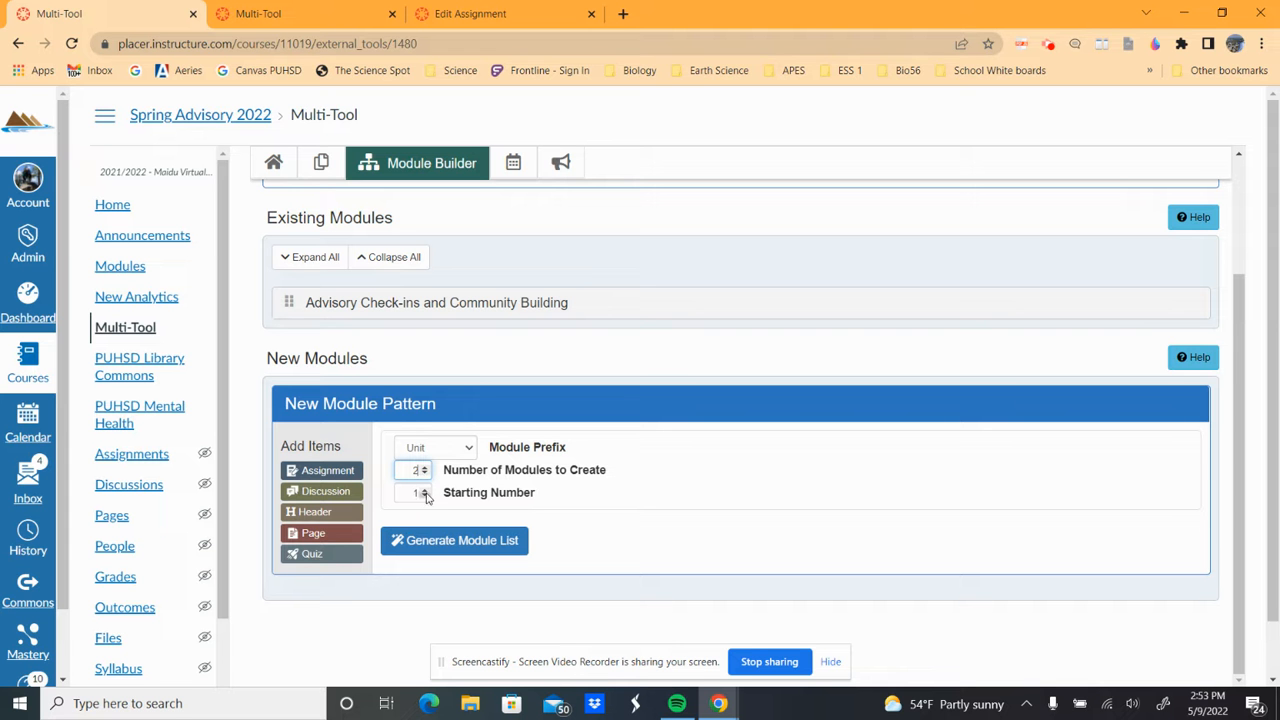
{"action": "left_click", "coordinate": [432, 545]}
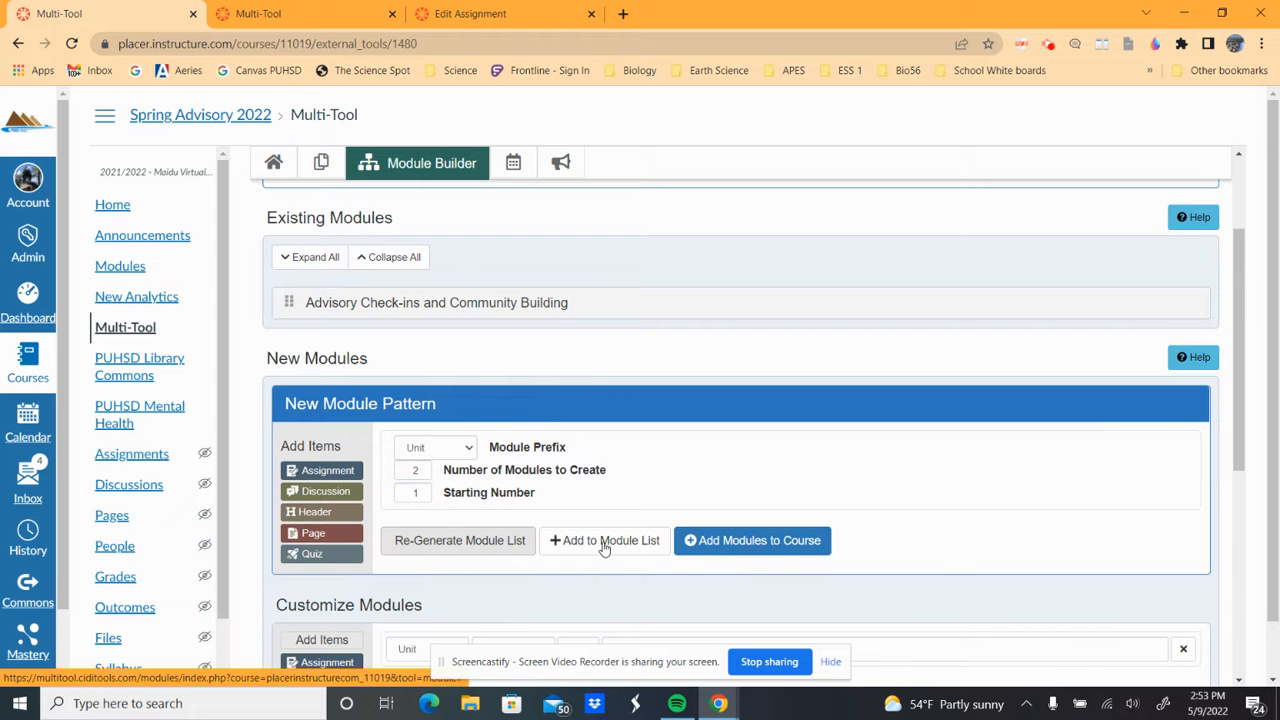
{"action": "scroll", "coordinate": [614, 551], "scroll_direction": "down", "scroll_amount": 2}
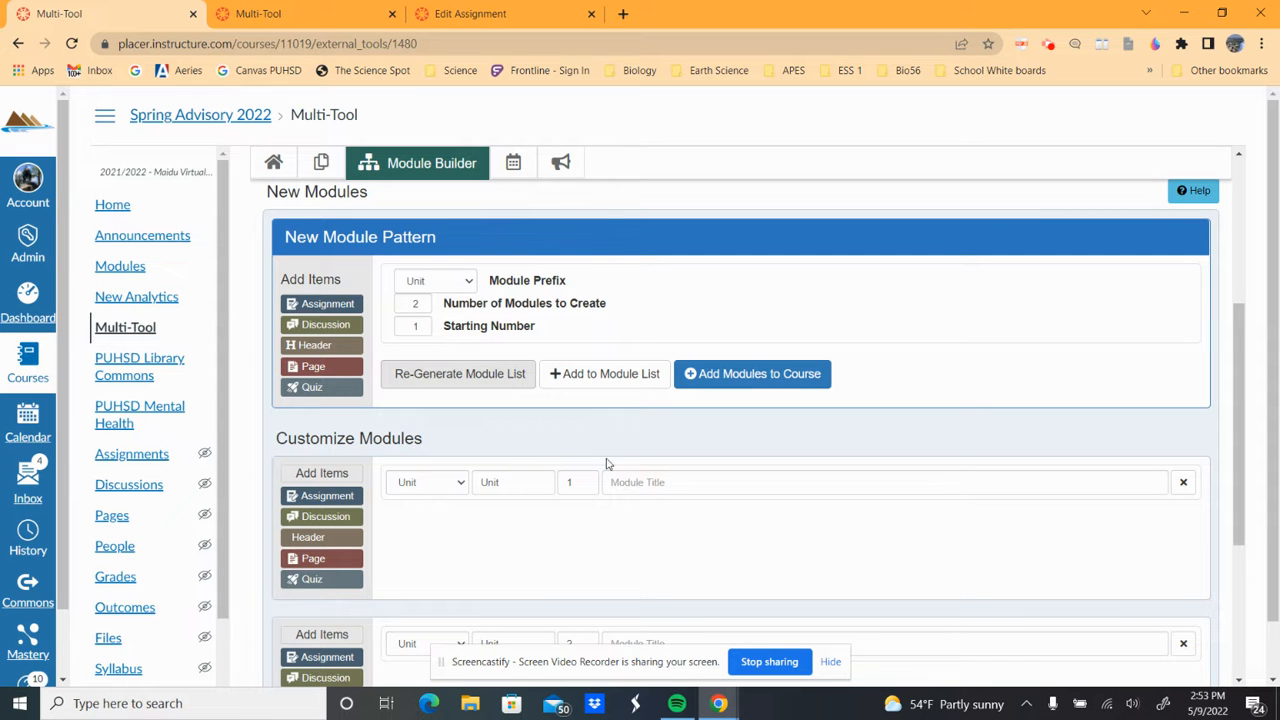
{"action": "scroll", "coordinate": [626, 557], "scroll_direction": "down", "scroll_amount": 3}
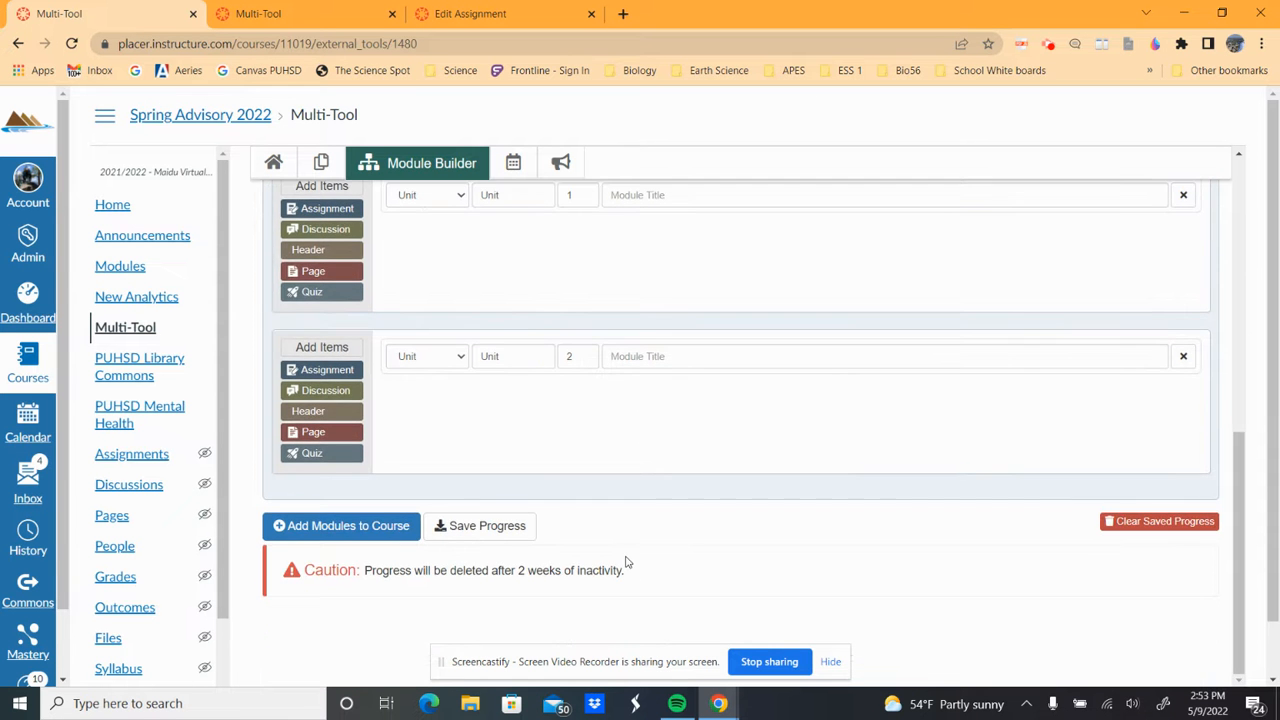
{"action": "scroll", "coordinate": [626, 560], "scroll_direction": "up", "scroll_amount": 3}
{"action": "scroll", "coordinate": [594, 497], "scroll_direction": "down", "scroll_amount": 2}
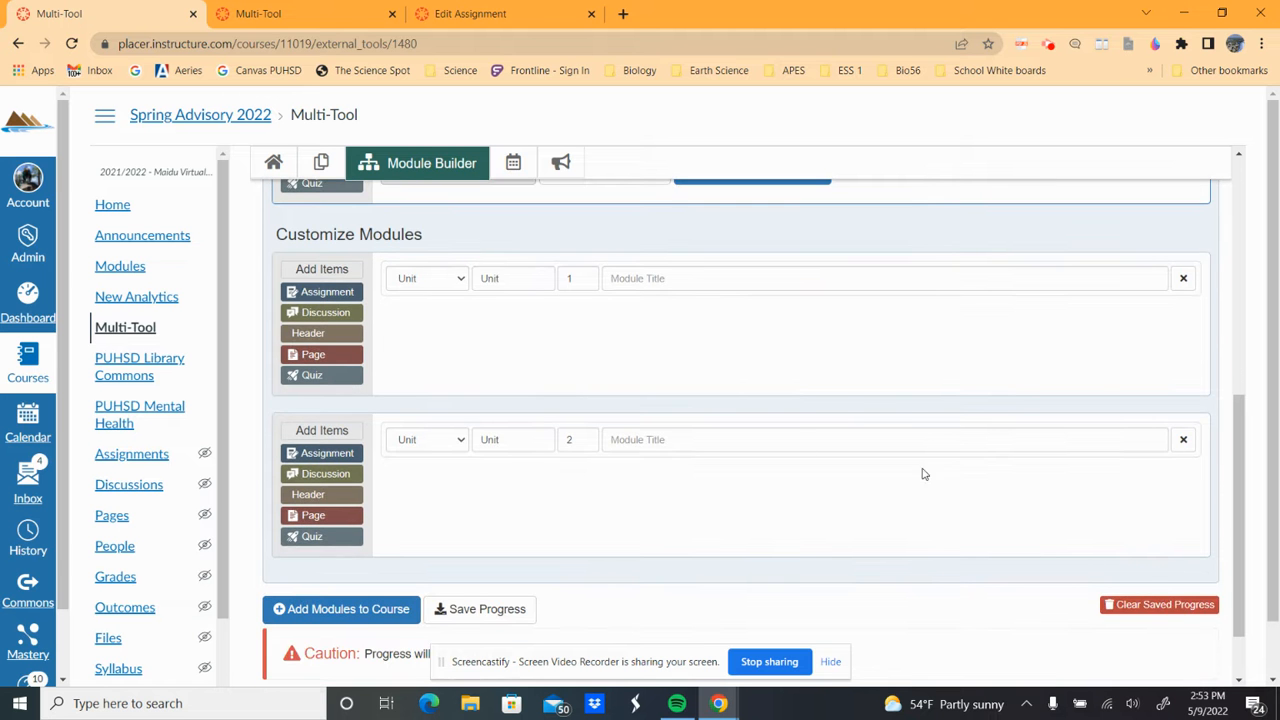
{"action": "scroll", "coordinate": [516, 456], "scroll_direction": "up", "scroll_amount": 1}
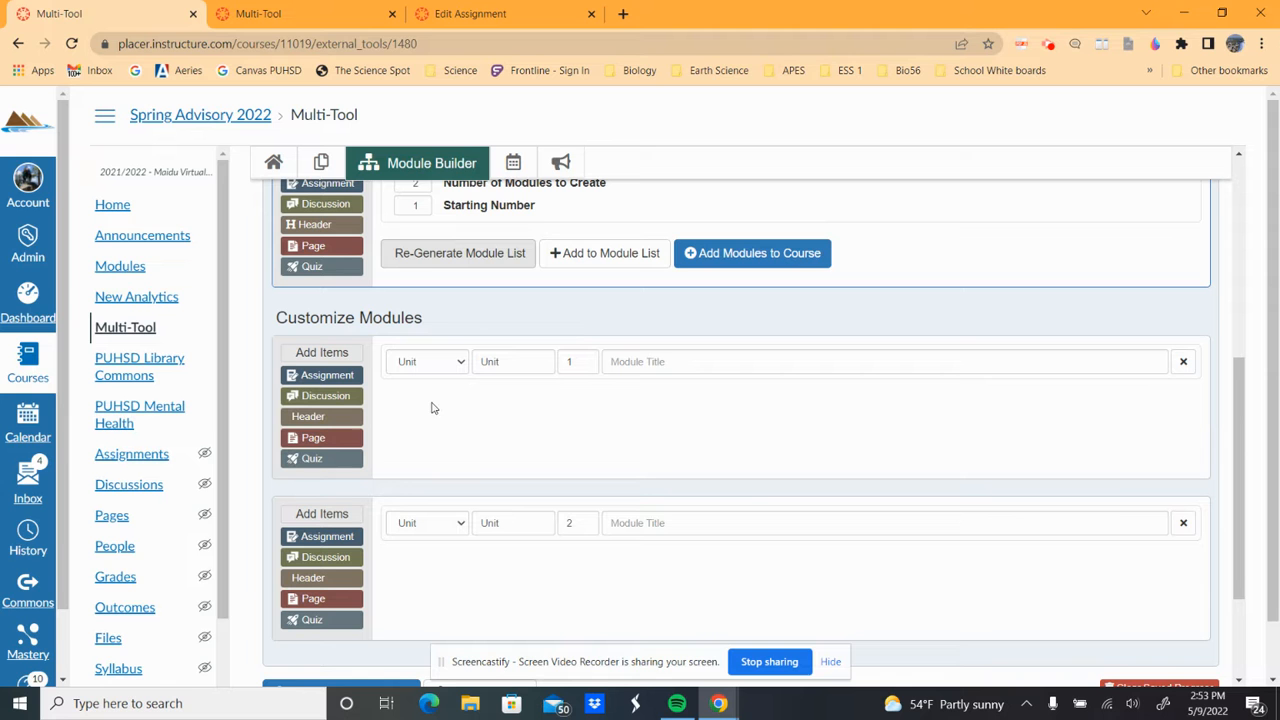
- Add a discussion, a page, a quiz and a header item to Unit 1
{"action": "left_click", "coordinate": [326, 397]}
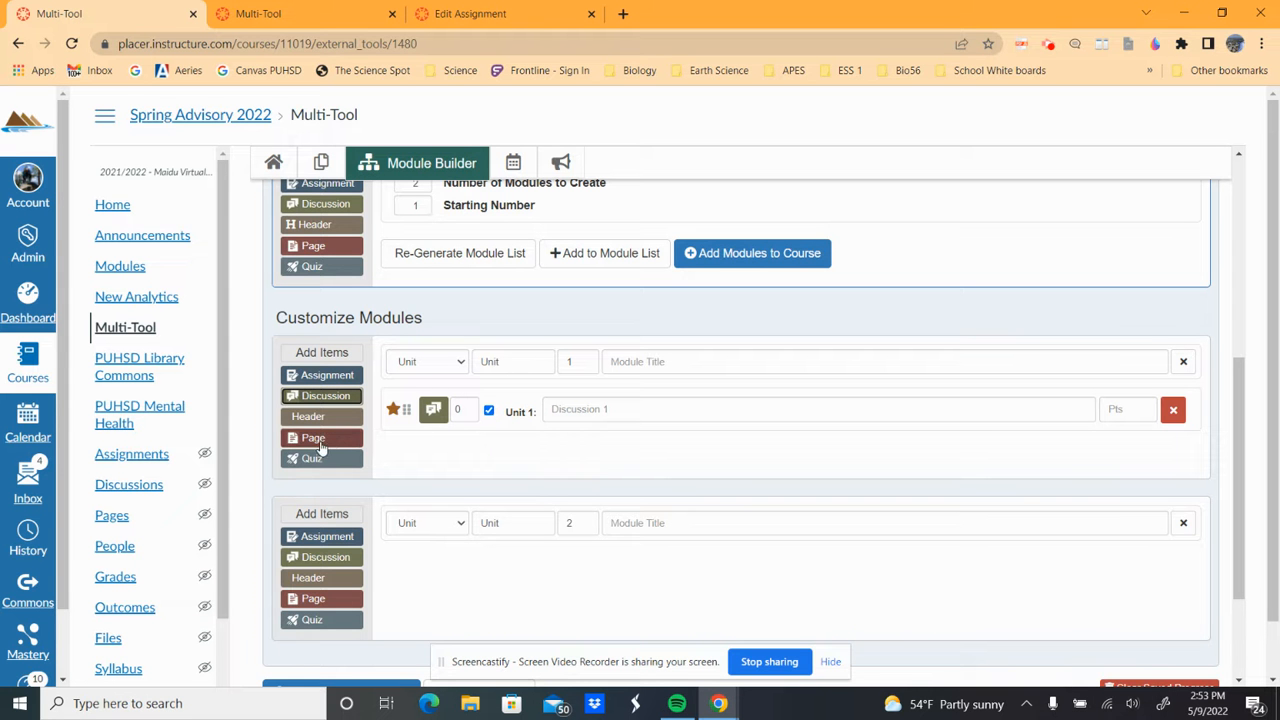
{"action": "left_click", "coordinate": [314, 440]}
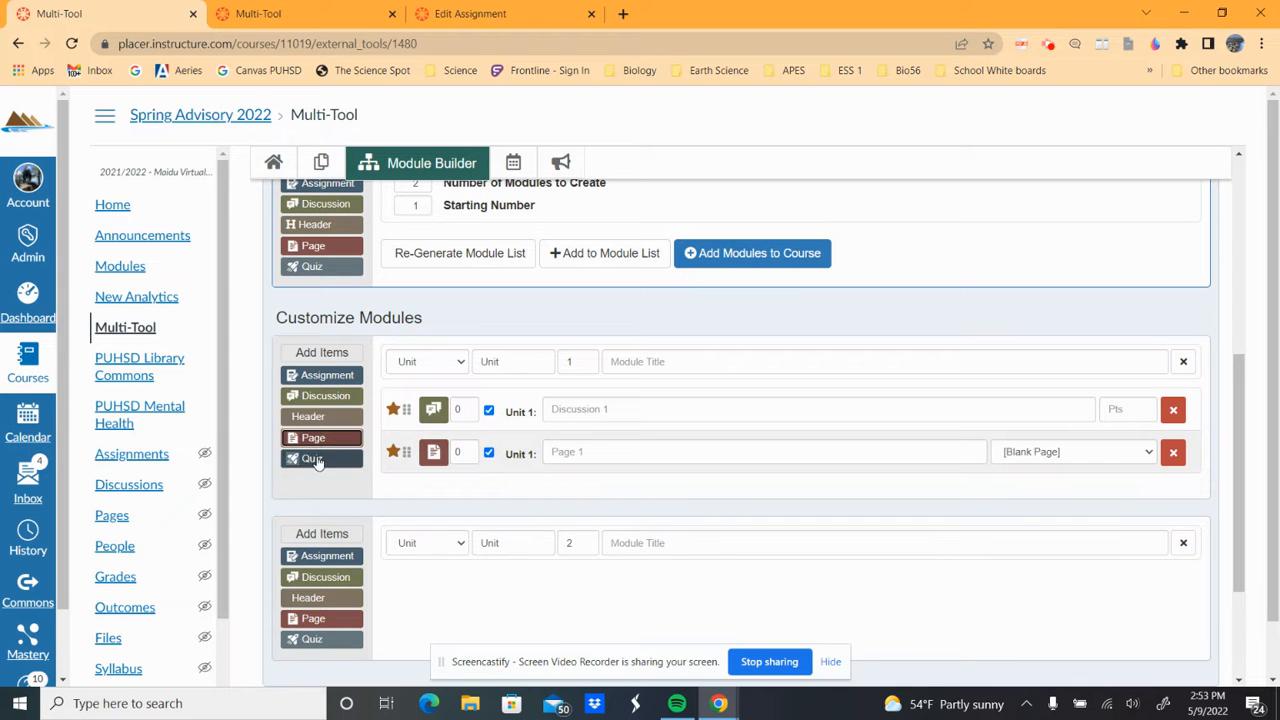
{"action": "left_click", "coordinate": [316, 459]}
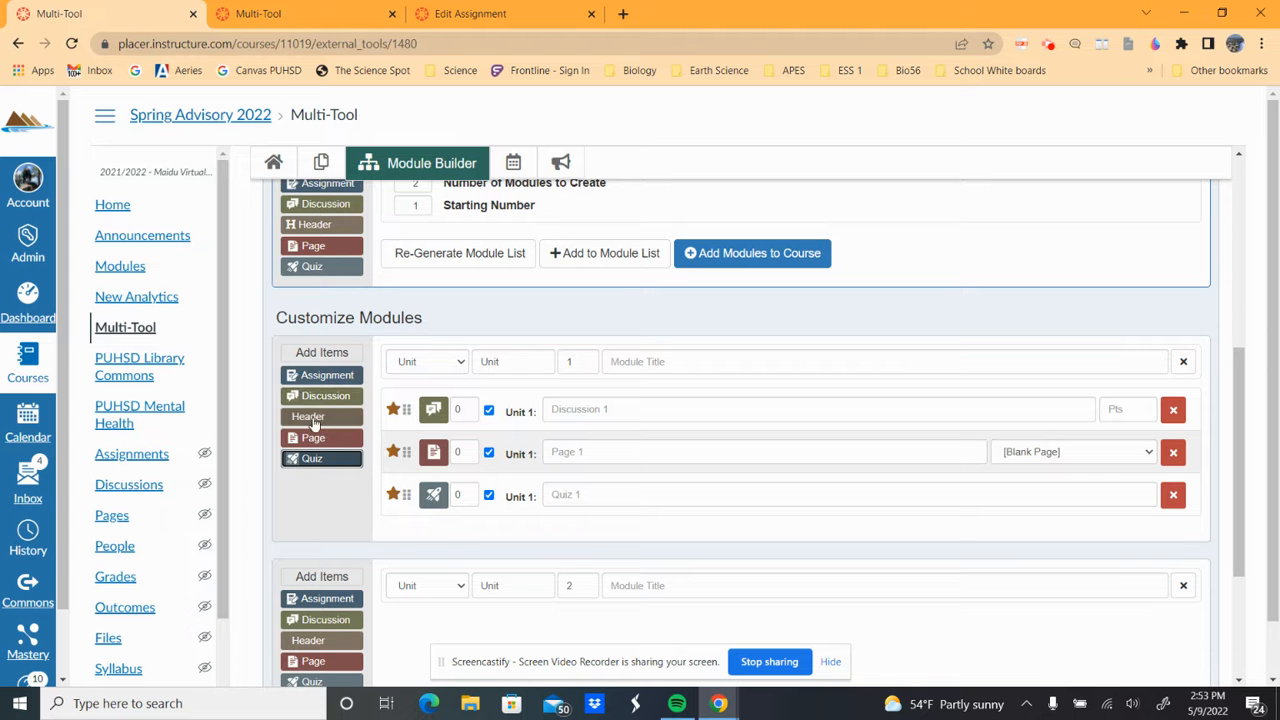
{"action": "left_click", "coordinate": [313, 418]}
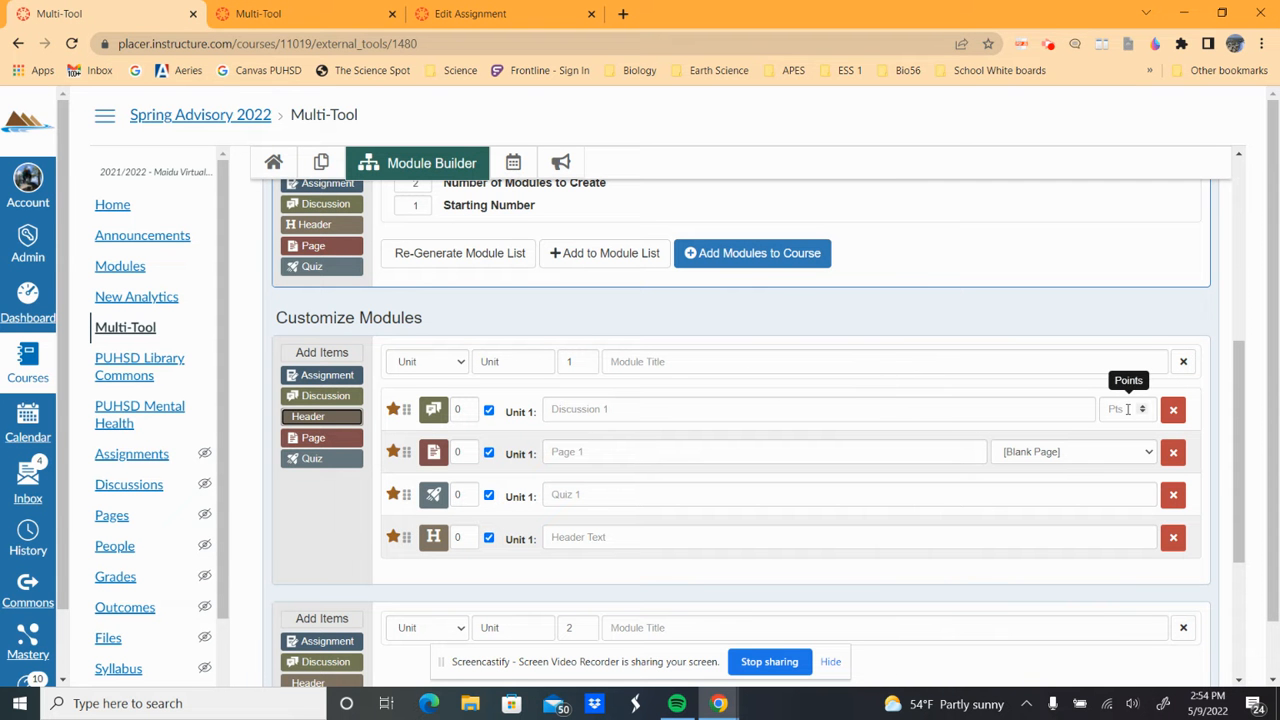
- Review the Page Templates options, then return to the Multi-Tool overview
{"action": "left_click", "coordinate": [1097, 459]}
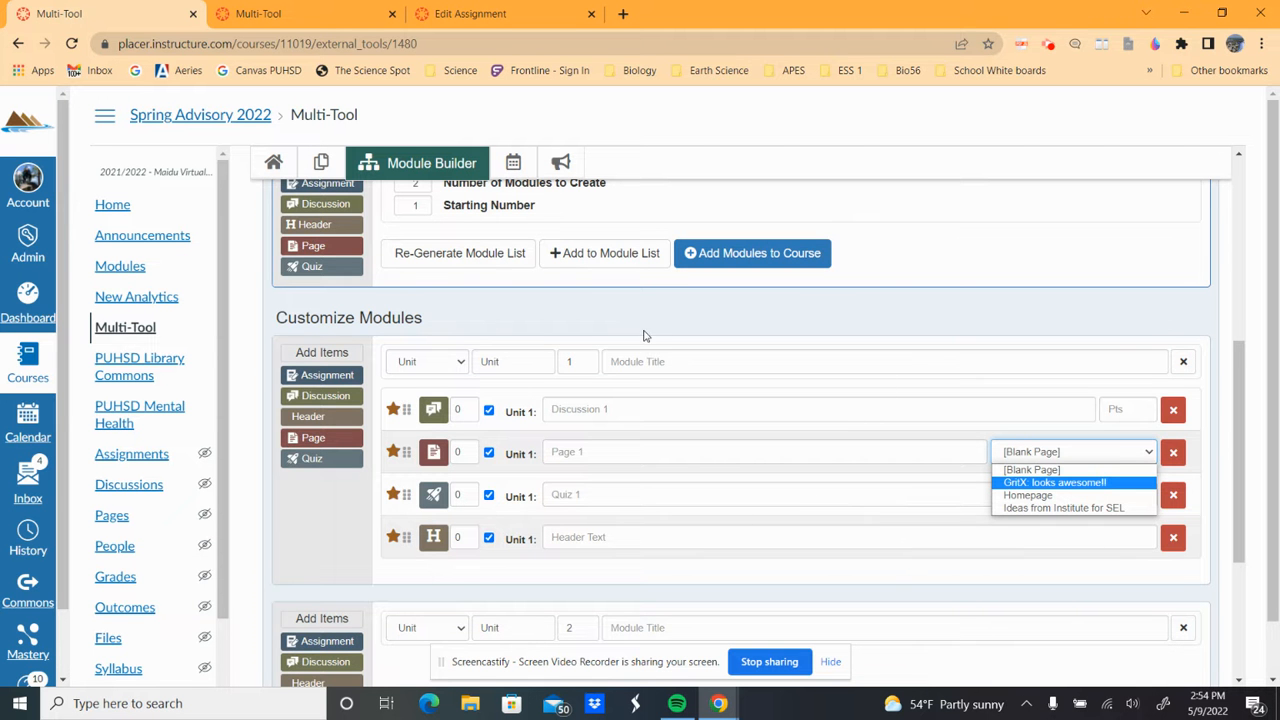
{"action": "scroll", "coordinate": [644, 336], "scroll_direction": "up", "scroll_amount": 2}
{"action": "scroll", "coordinate": [570, 410], "scroll_direction": "up", "scroll_amount": 3}
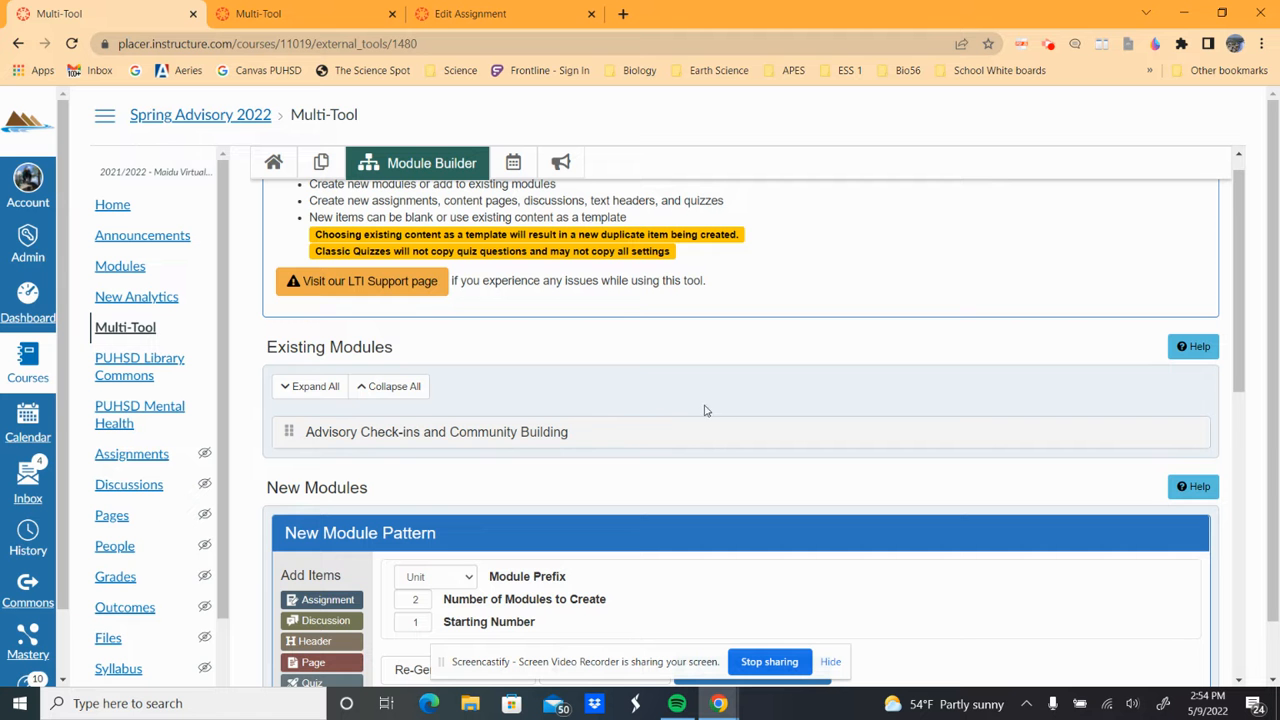
{"action": "scroll", "coordinate": [774, 431], "scroll_direction": "down", "scroll_amount": 1}
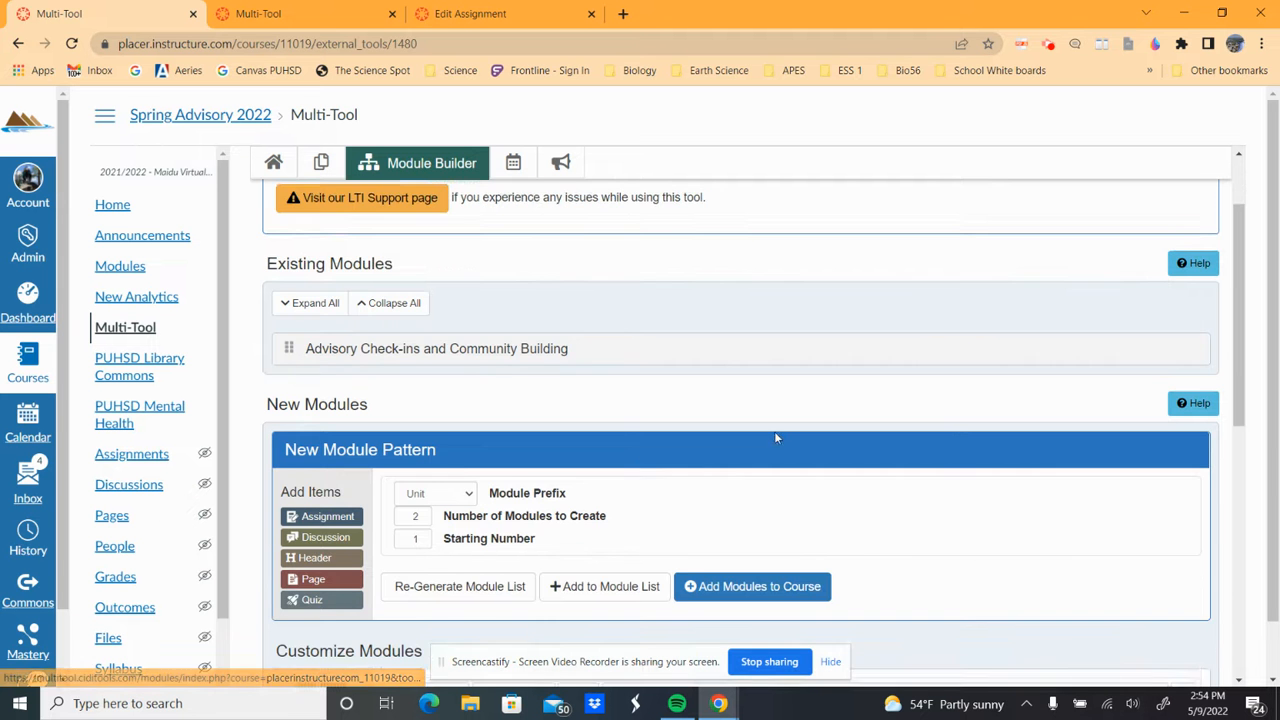
{"action": "scroll", "coordinate": [774, 437], "scroll_direction": "down", "scroll_amount": 1}
{"action": "scroll", "coordinate": [453, 440], "scroll_direction": "down", "scroll_amount": 4}
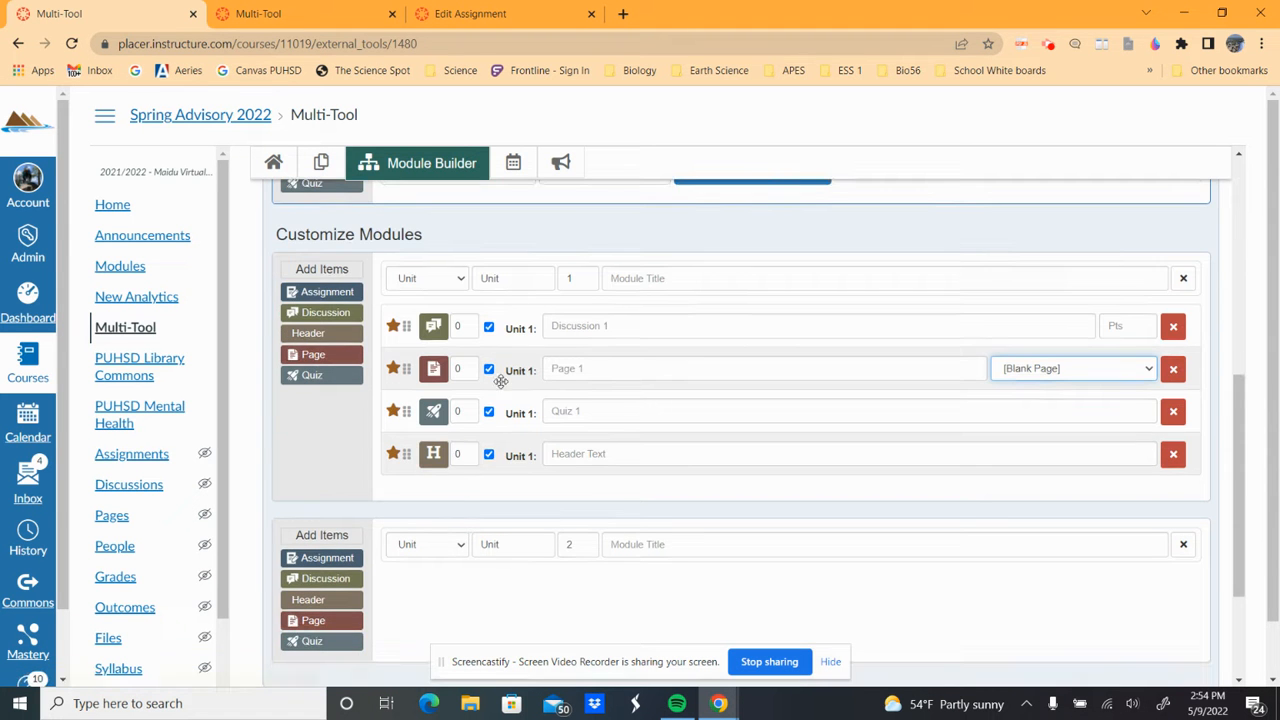
{"action": "scroll", "coordinate": [445, 580], "scroll_direction": "down", "scroll_amount": 2}
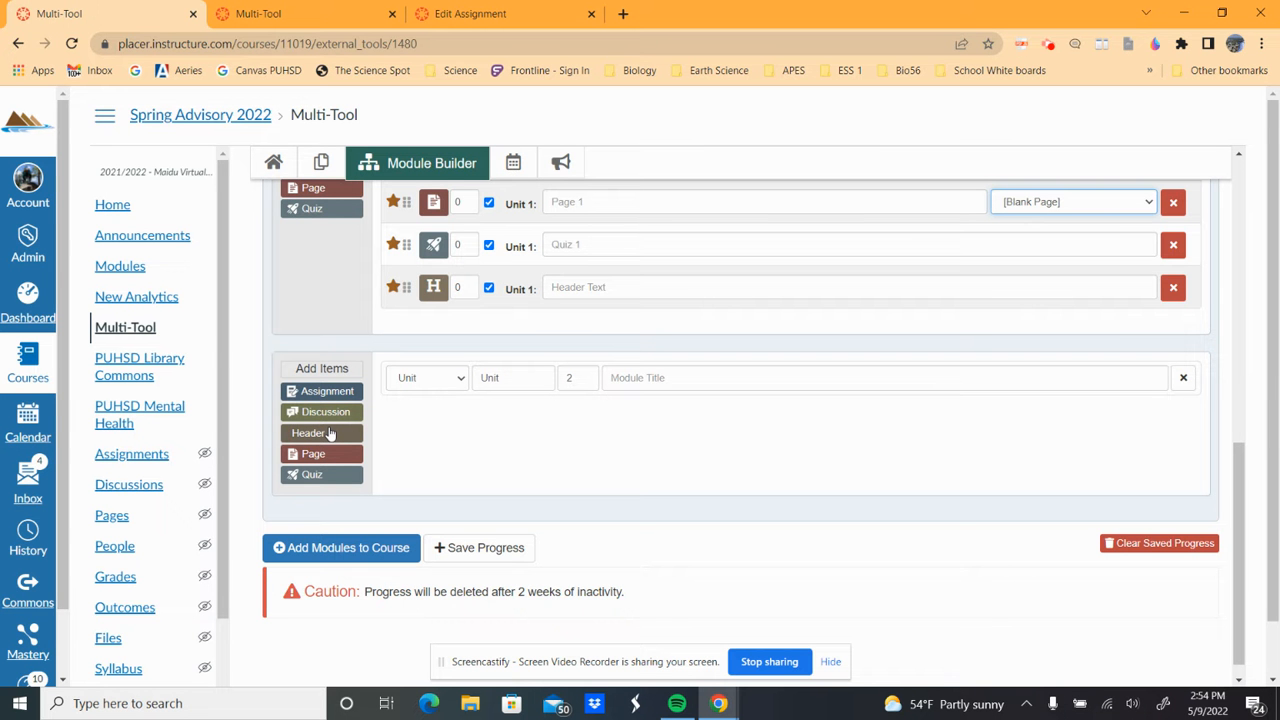
{"action": "scroll", "coordinate": [330, 433], "scroll_direction": "up", "scroll_amount": 10}
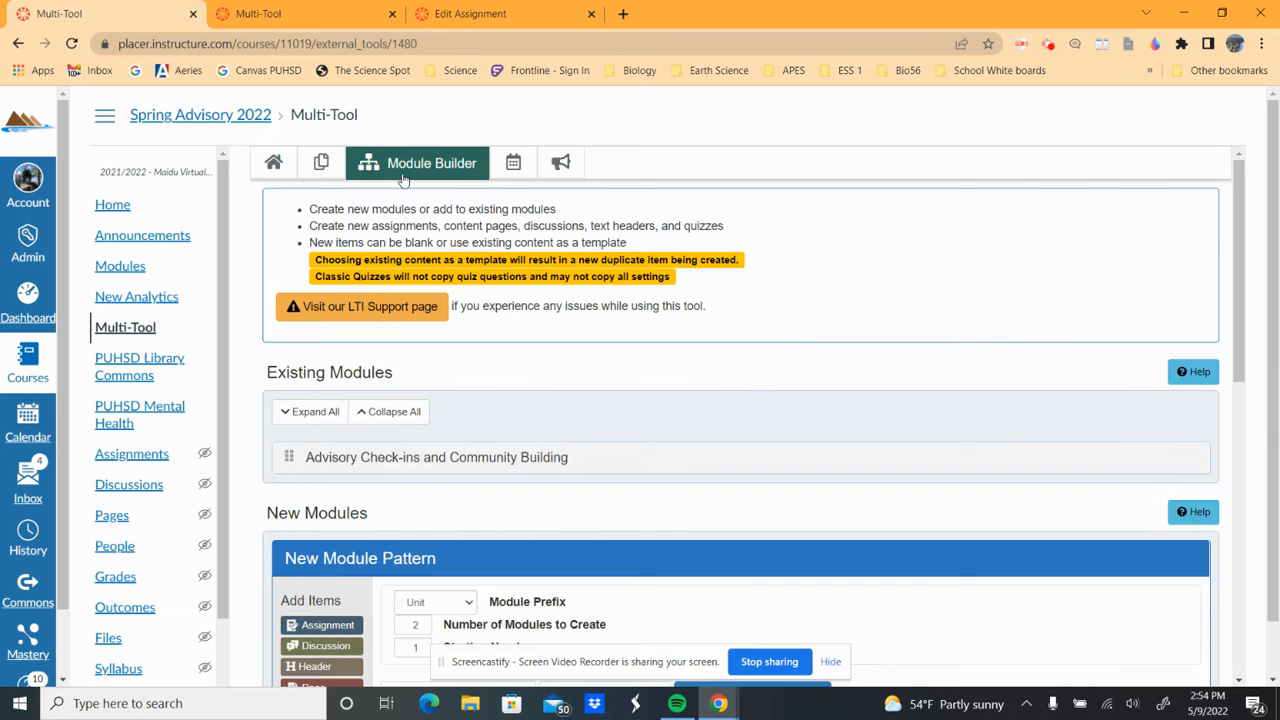
{"action": "left_click", "coordinate": [273, 165]}
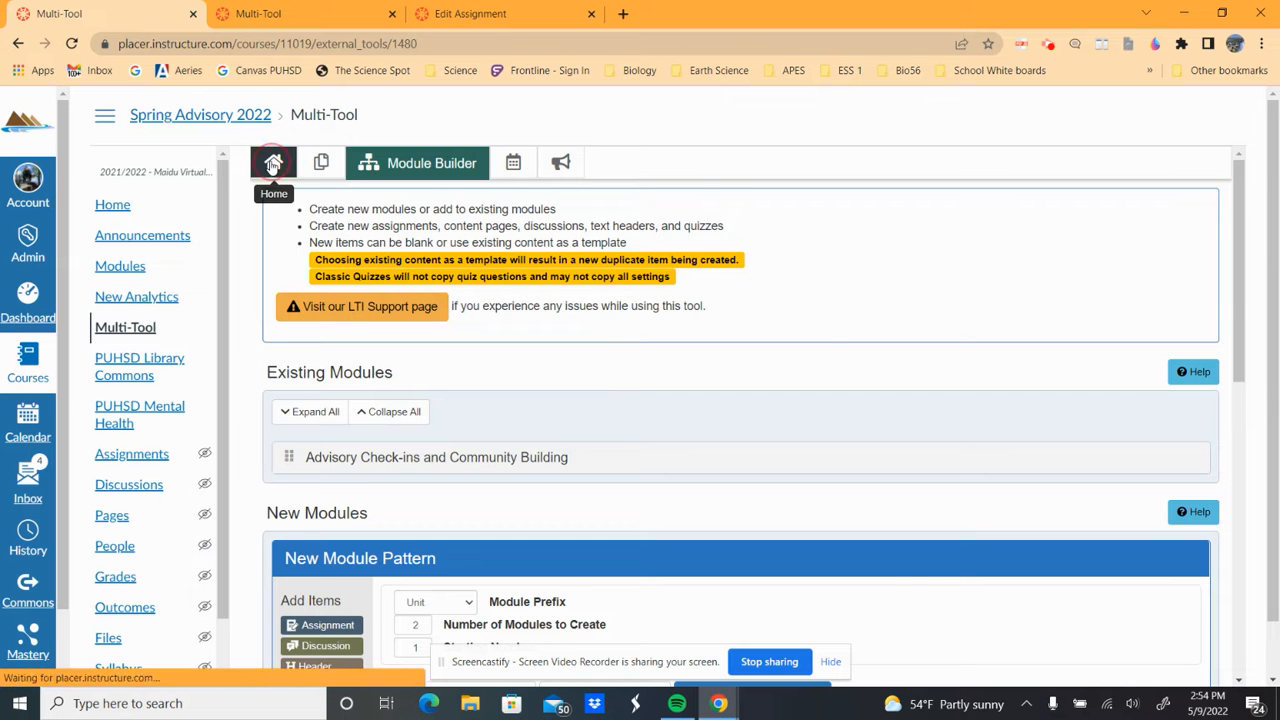
- Create a 'Weekly Check-in' assignment template in Template Builder and open it for editing
{"action": "left_click", "coordinate": [371, 277]}
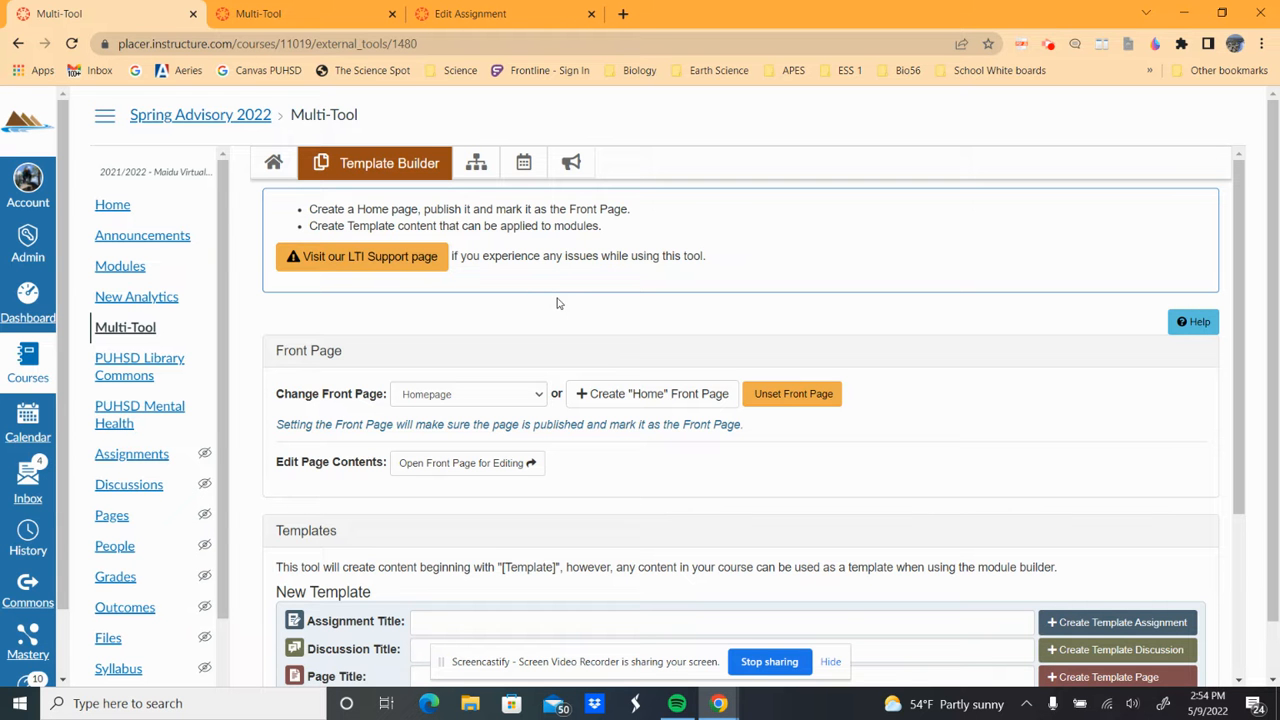
{"action": "scroll", "coordinate": [626, 254], "scroll_direction": "down", "scroll_amount": 3}
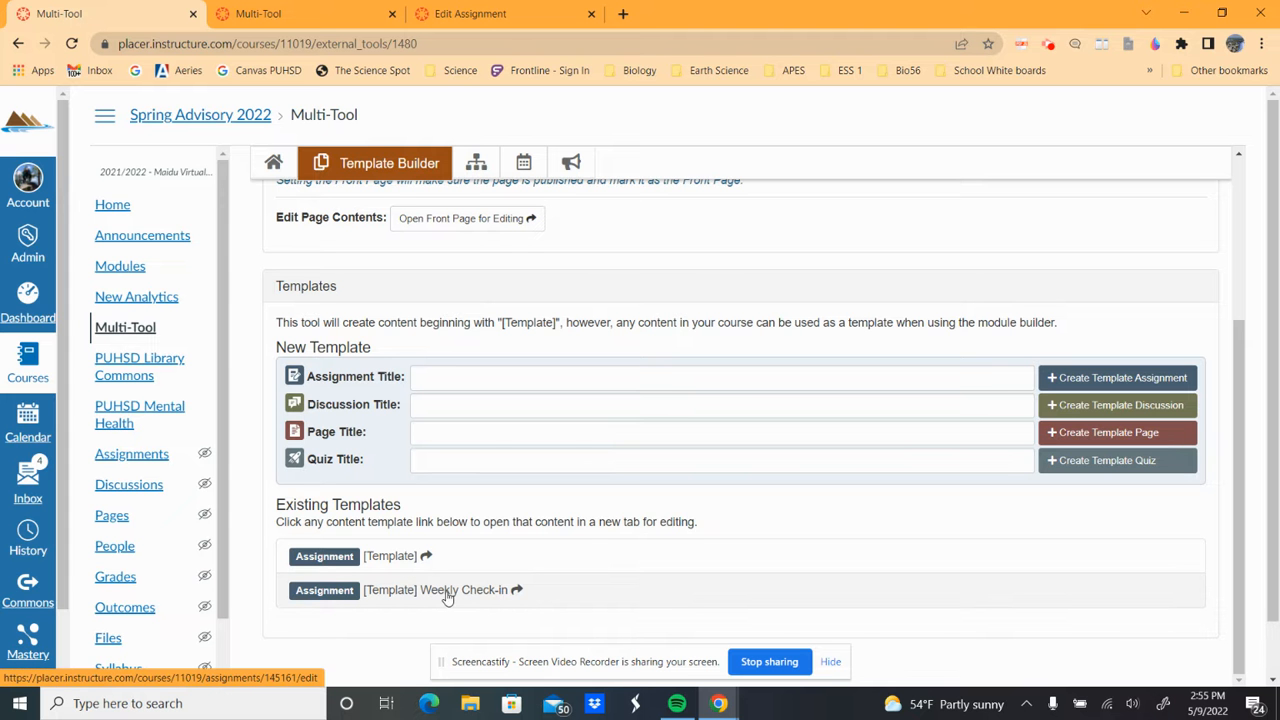
{"action": "left_click", "coordinate": [427, 376]}
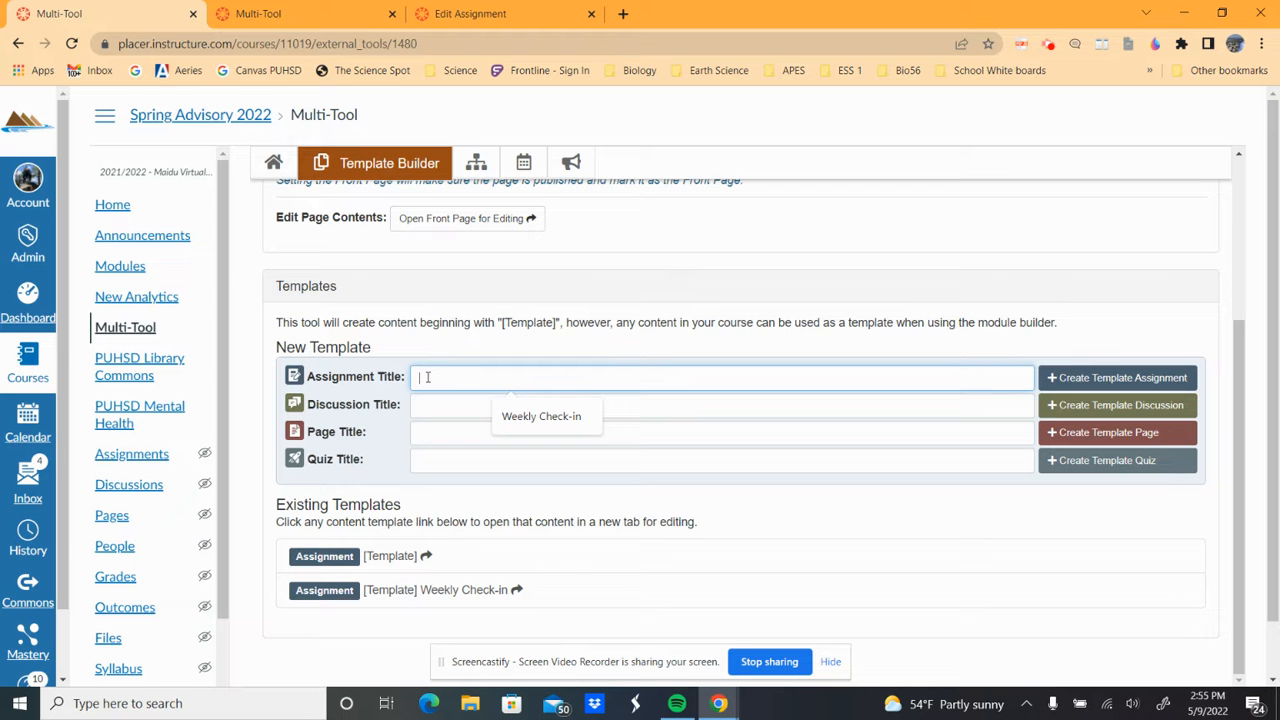
{"action": "type", "text": "Weekly Check-in"}
{"action": "left_click", "coordinate": [1120, 380]}
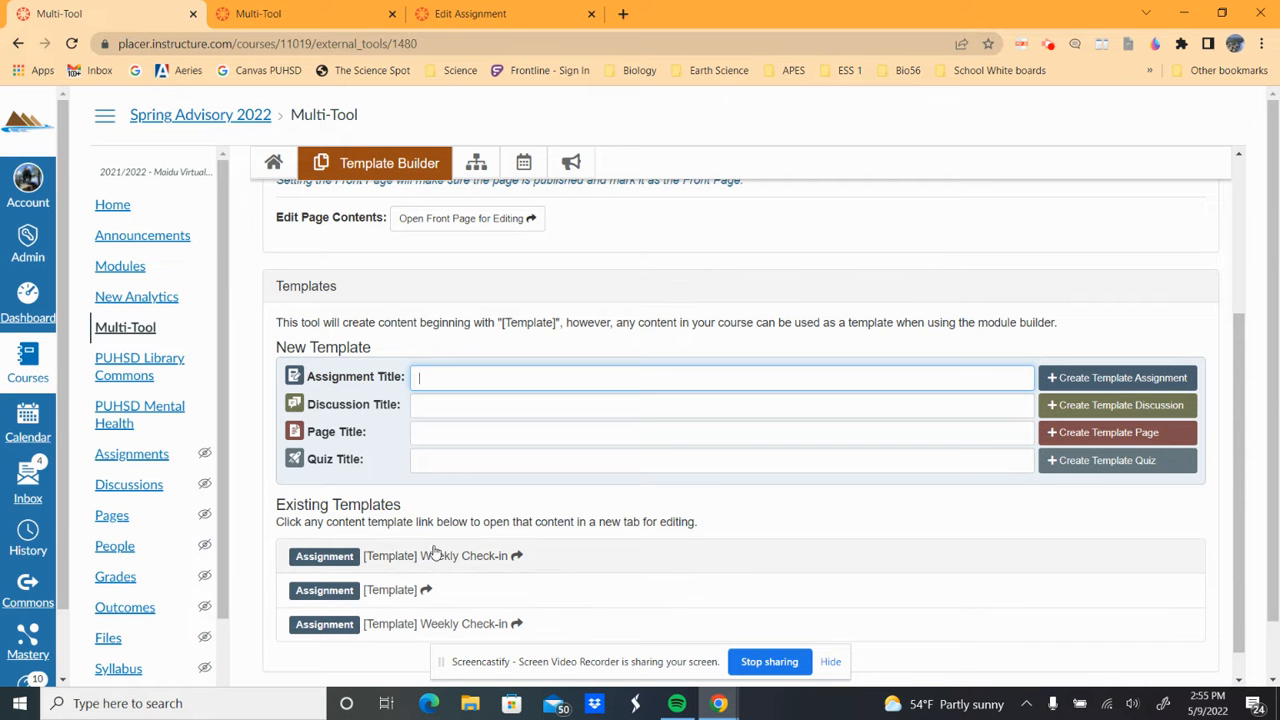
{"action": "left_click", "coordinate": [330, 628]}
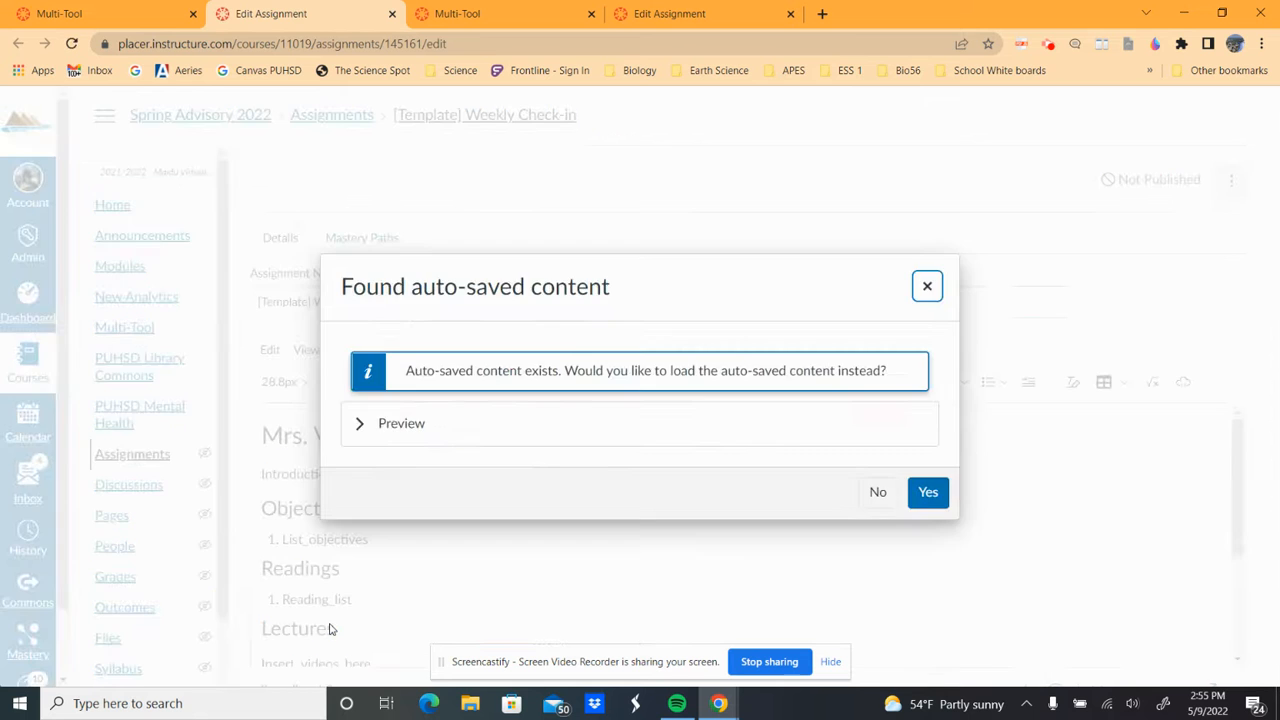
{"action": "left_click", "coordinate": [928, 491]}
{"action": "scroll", "coordinate": [612, 427], "scroll_direction": "down", "scroll_amount": 1}
{"action": "scroll", "coordinate": [589, 504], "scroll_direction": "down", "scroll_amount": 3}
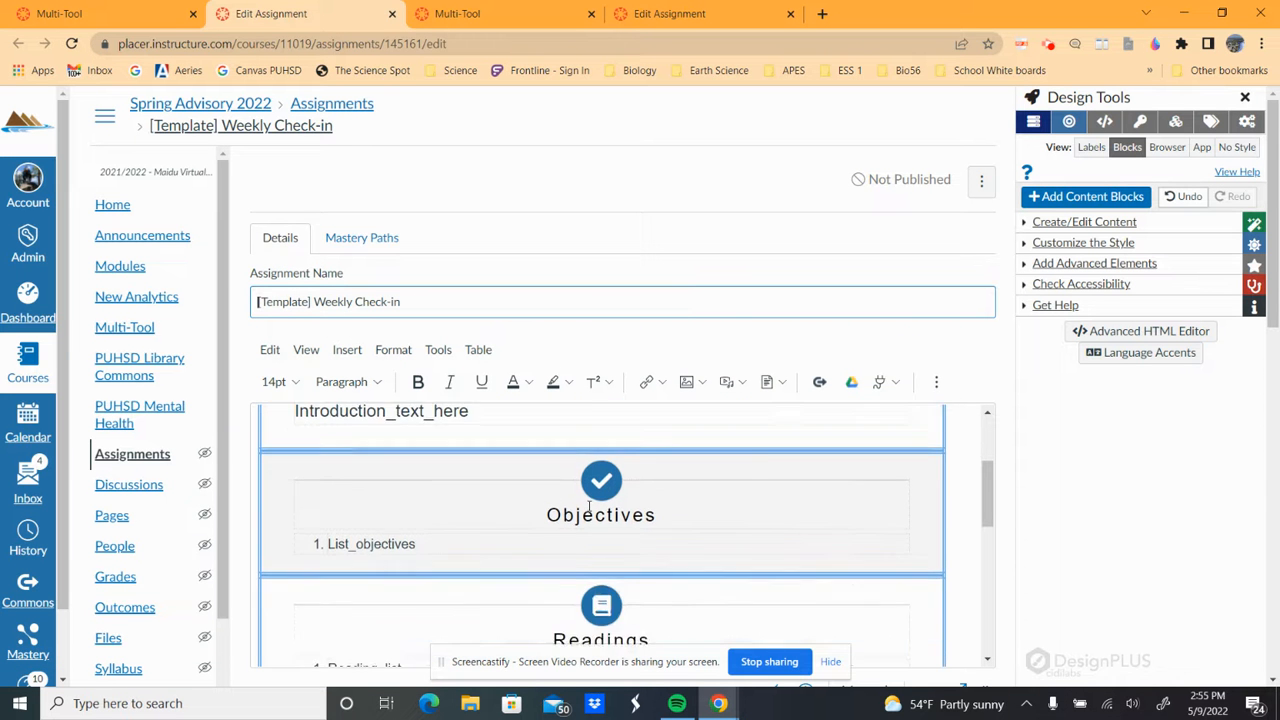
{"action": "scroll", "coordinate": [589, 505], "scroll_direction": "down", "scroll_amount": 3}
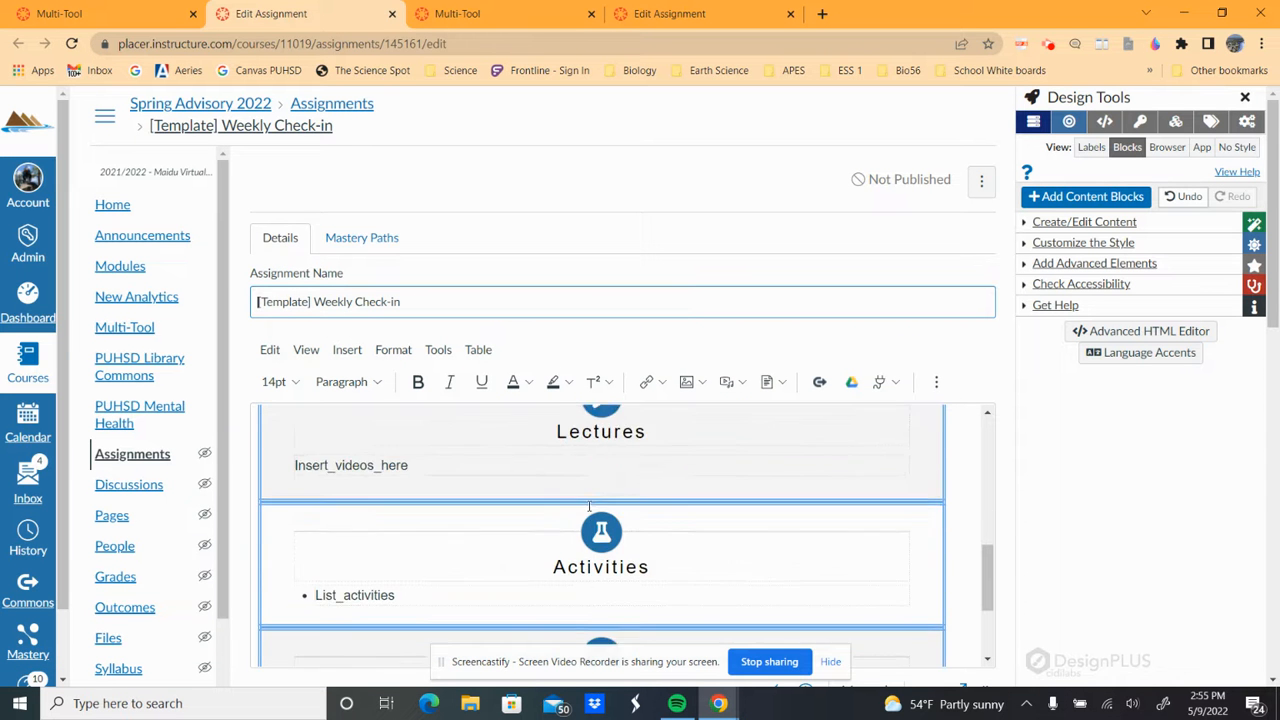
{"action": "scroll", "coordinate": [589, 505], "scroll_direction": "down", "scroll_amount": 2}
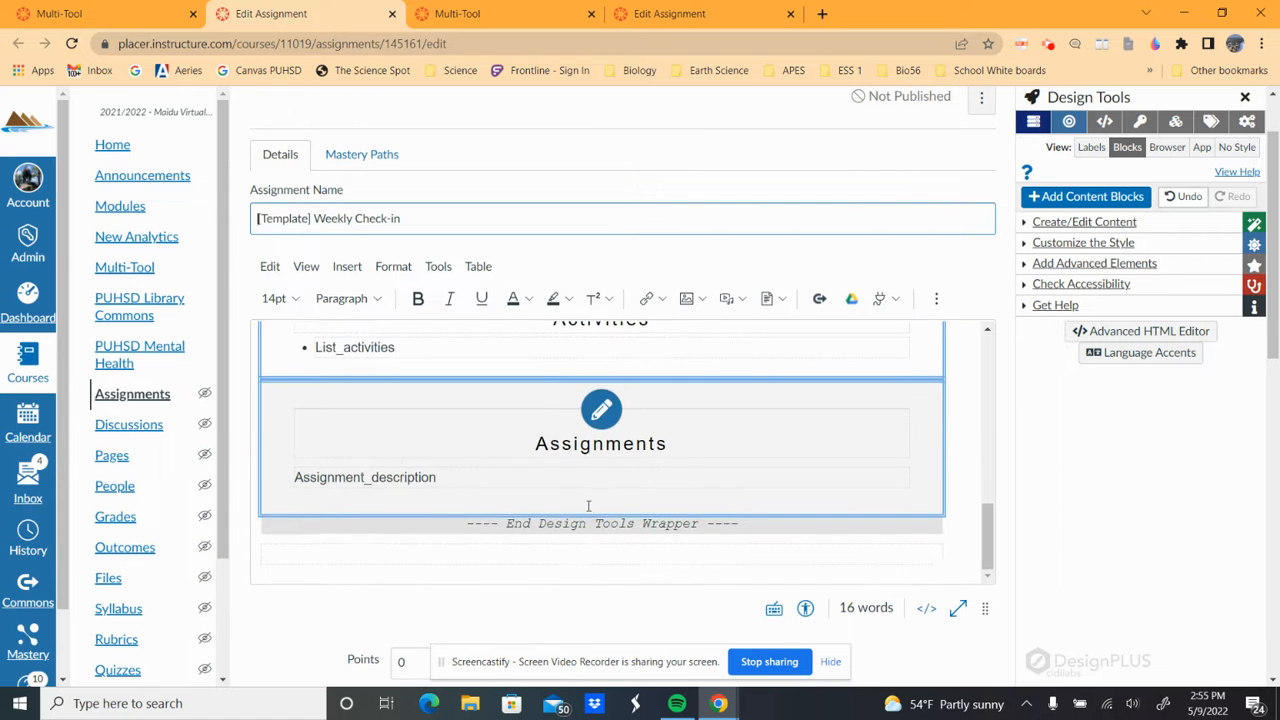
{"action": "scroll", "coordinate": [589, 505], "scroll_direction": "up", "scroll_amount": 8}
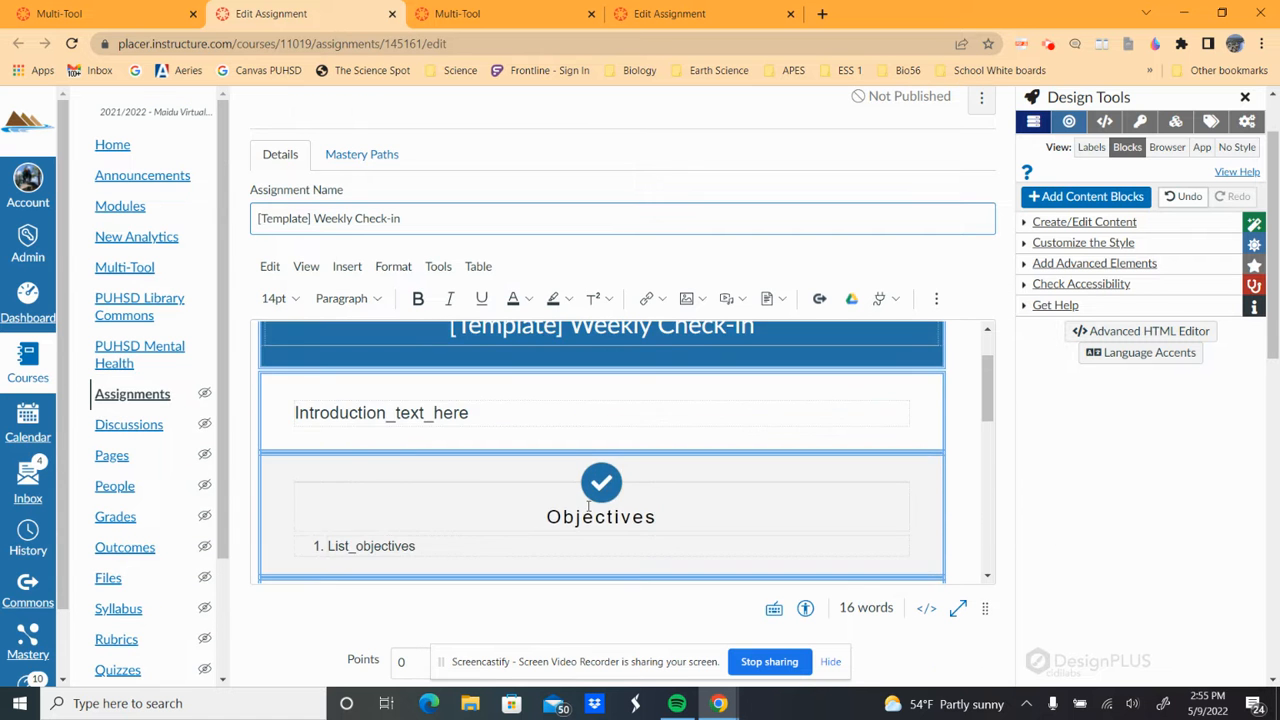
{"action": "scroll", "coordinate": [589, 505], "scroll_direction": "up", "scroll_amount": 2}
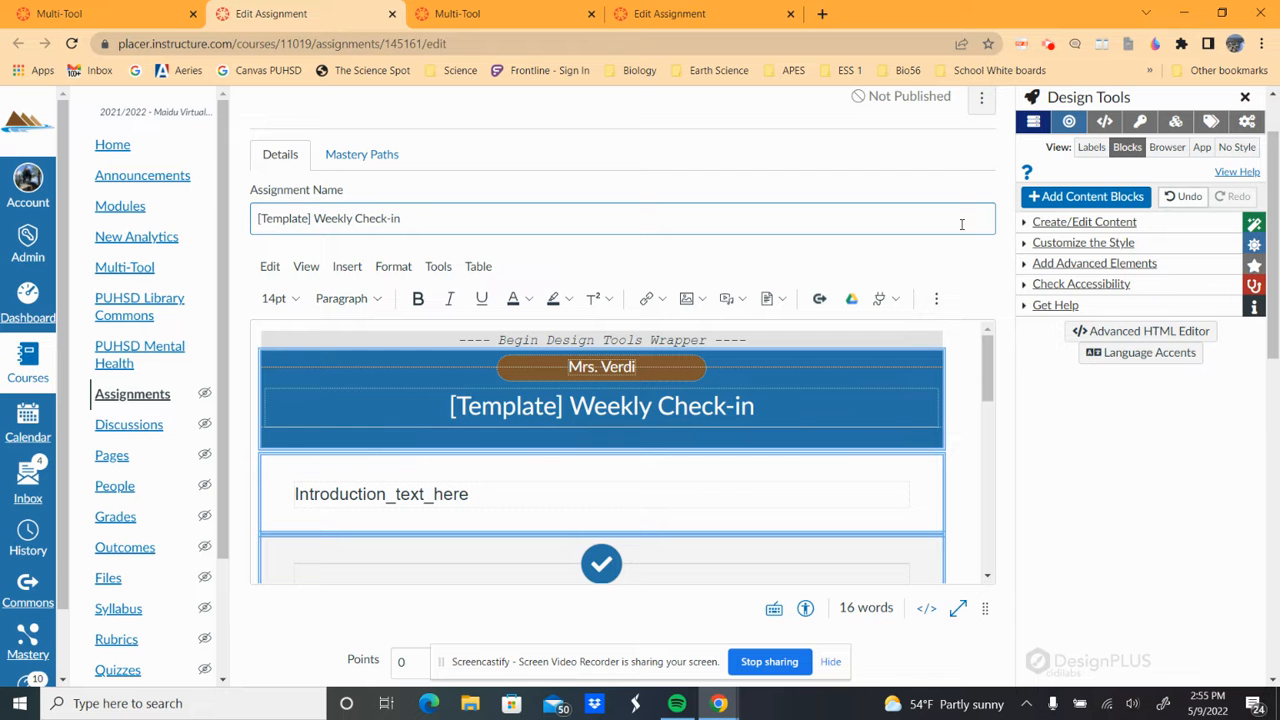
{"action": "scroll", "coordinate": [686, 337], "scroll_direction": "up", "scroll_amount": 1}
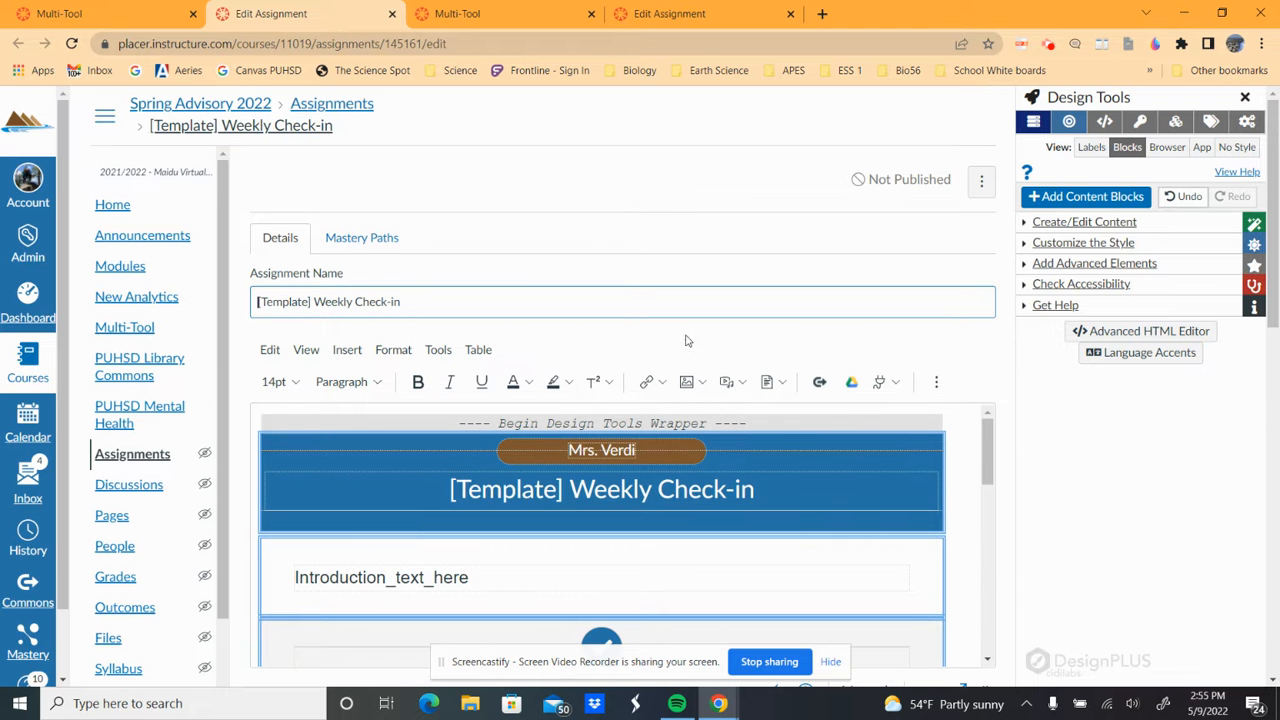
{"action": "scroll", "coordinate": [544, 430], "scroll_direction": "down", "scroll_amount": 1}
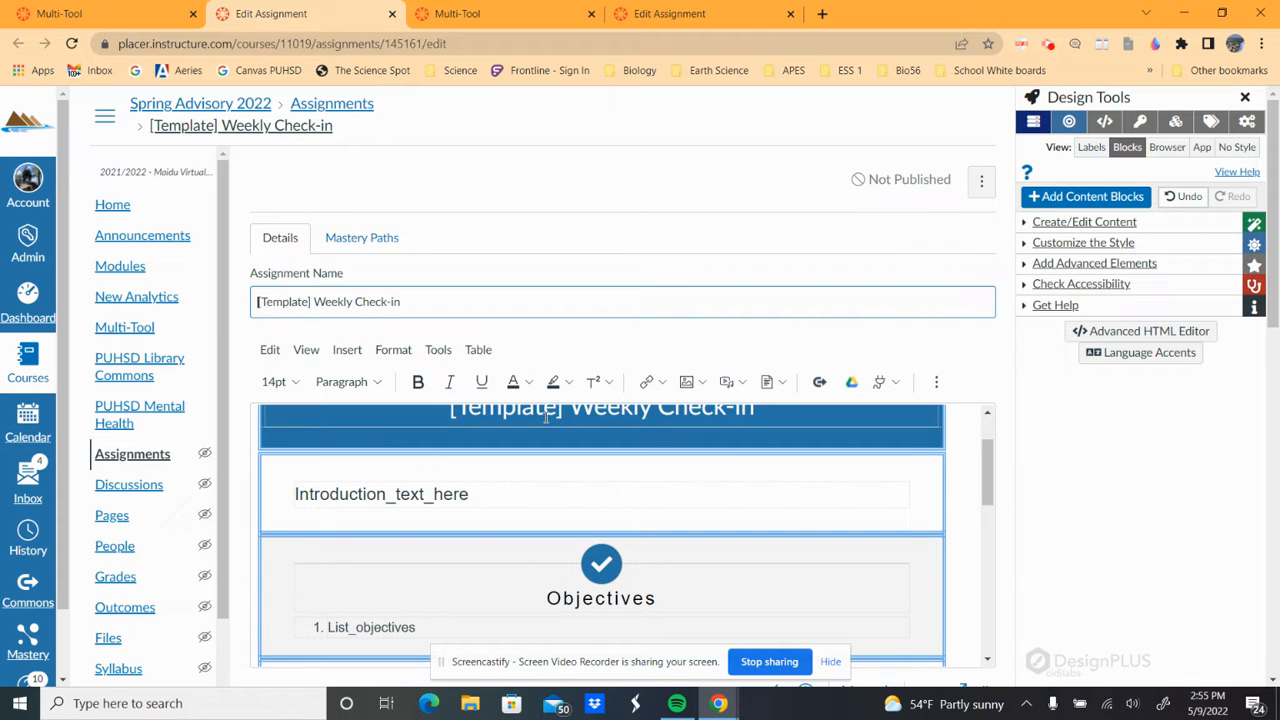
{"action": "scroll", "coordinate": [508, 440], "scroll_direction": "up", "scroll_amount": 1}
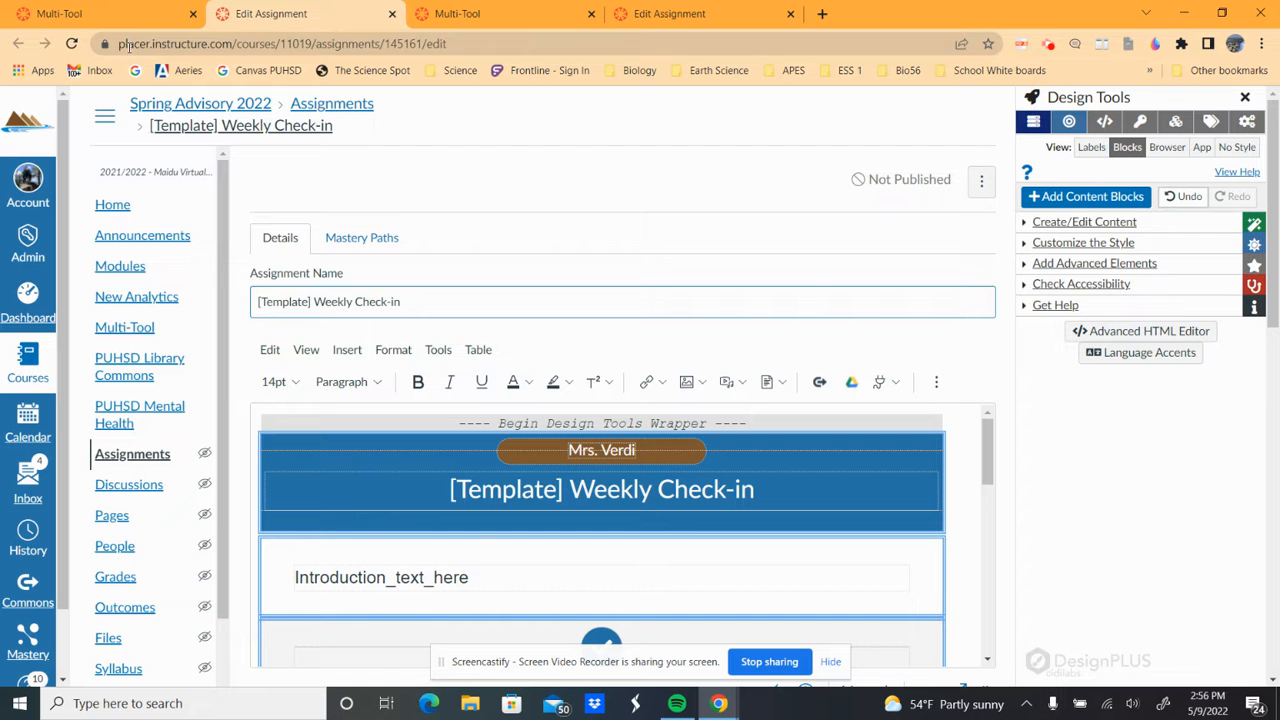
- Close the assignment editor, create and open a blank Quiz [Template], then return to Template Builder
{"action": "left_click", "coordinate": [391, 14]}
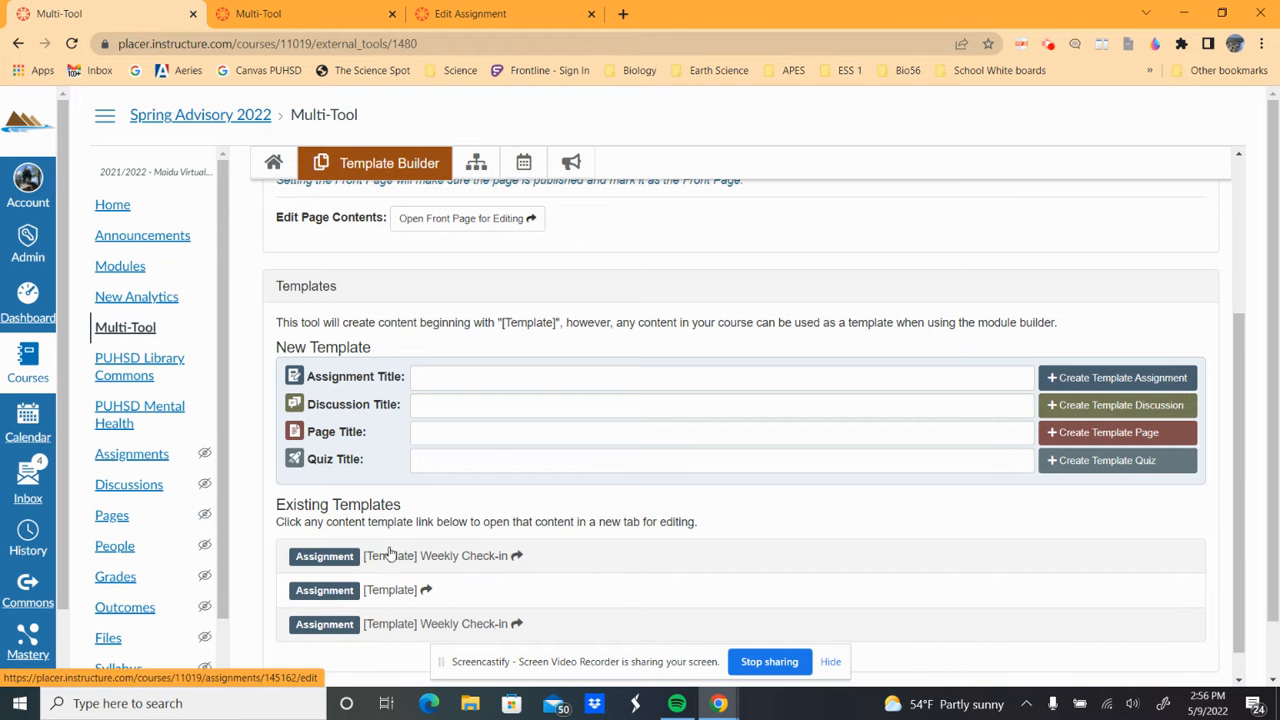
{"action": "left_click", "coordinate": [1073, 467]}
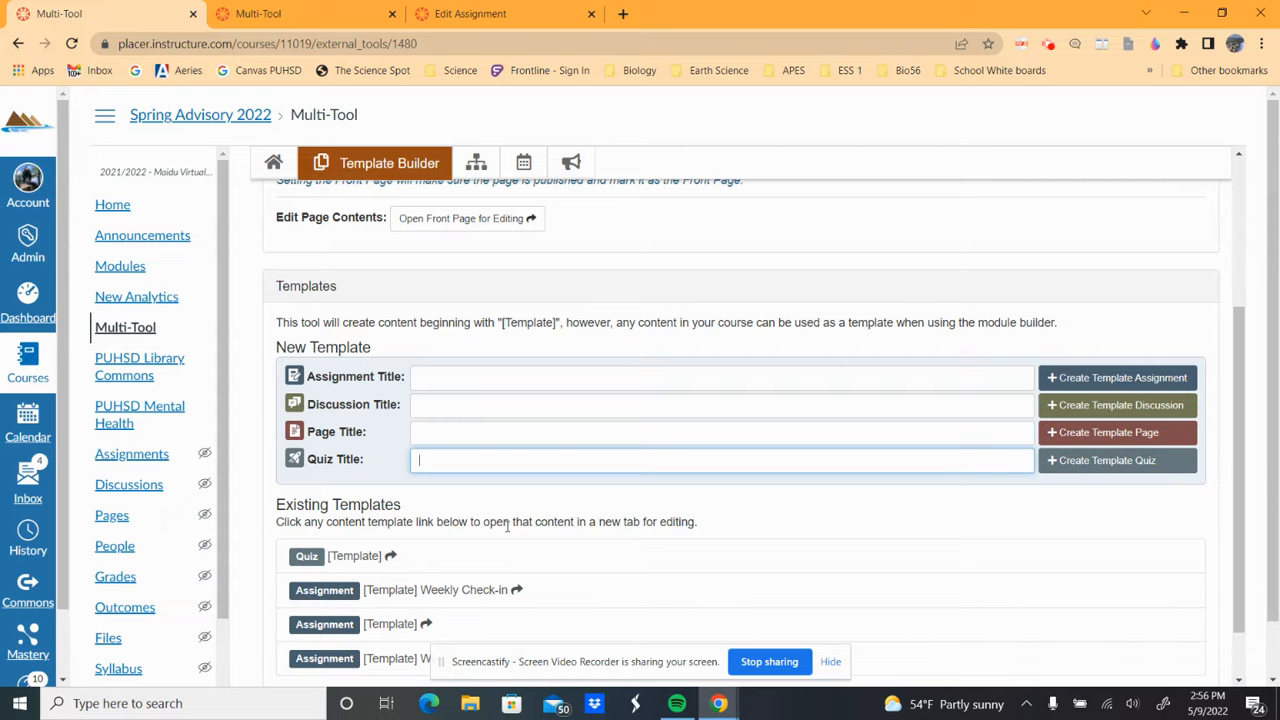
{"action": "scroll", "coordinate": [507, 527], "scroll_direction": "down", "scroll_amount": 1}
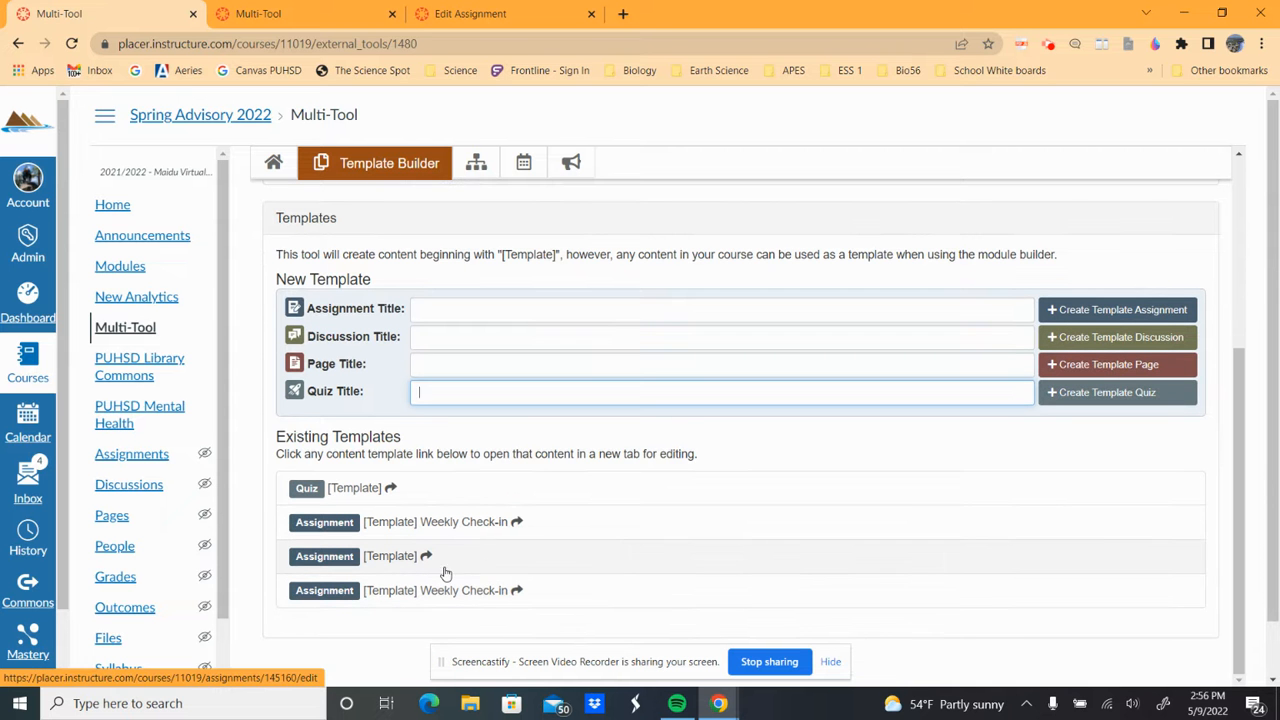
{"action": "left_click", "coordinate": [355, 490]}
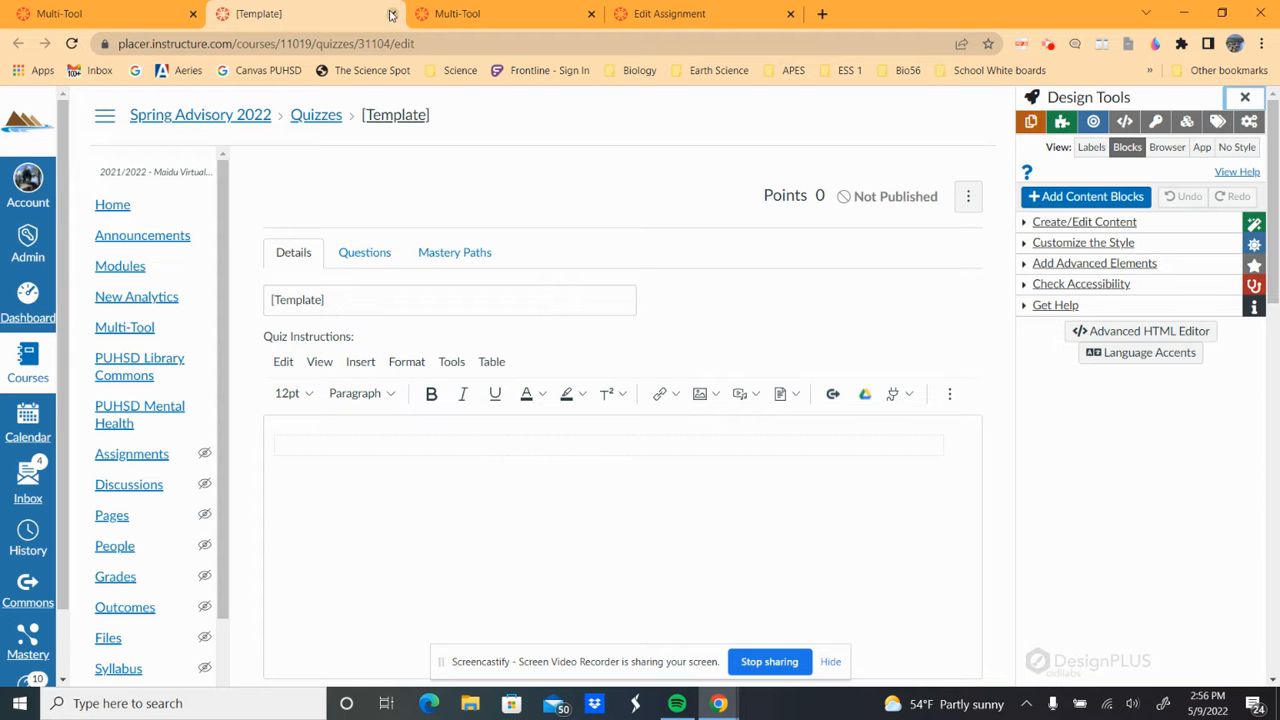
{"action": "left_click", "coordinate": [443, 14]}
{"action": "scroll", "coordinate": [487, 340], "scroll_direction": "up", "scroll_amount": 3}
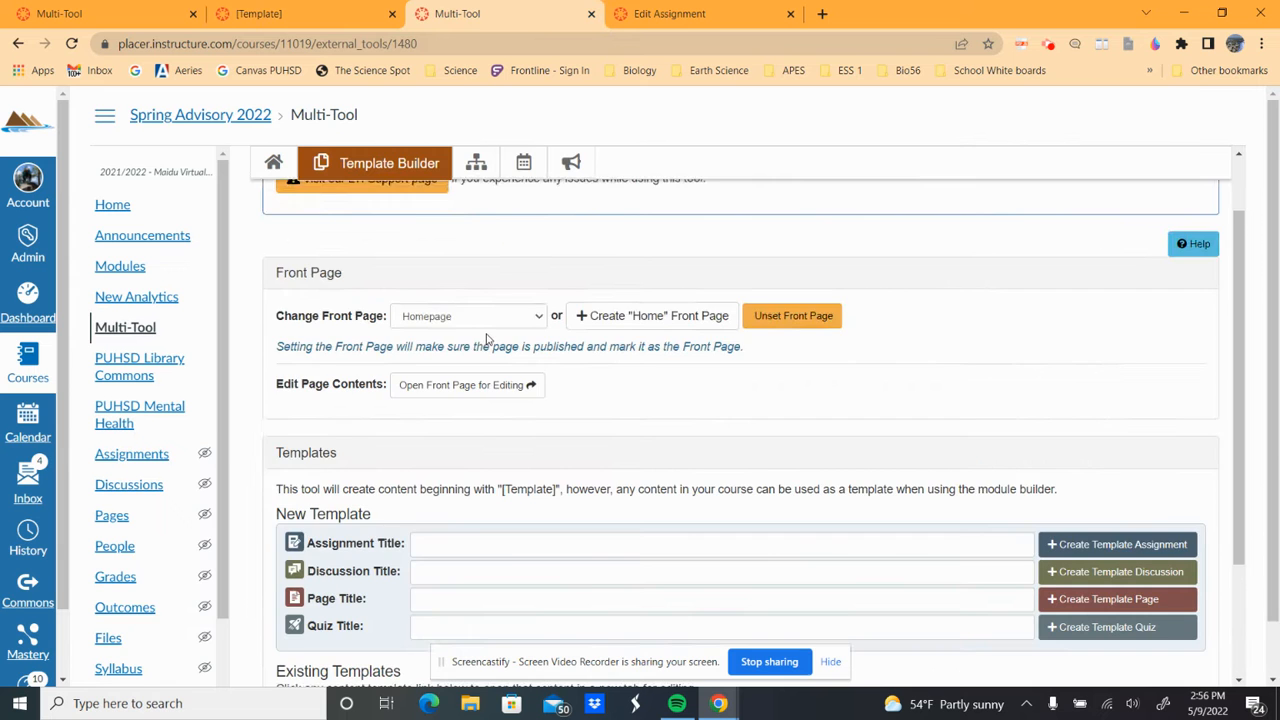
- Add an Assignment item to Unit 1 in Module Builder
{"action": "left_click", "coordinate": [476, 163]}
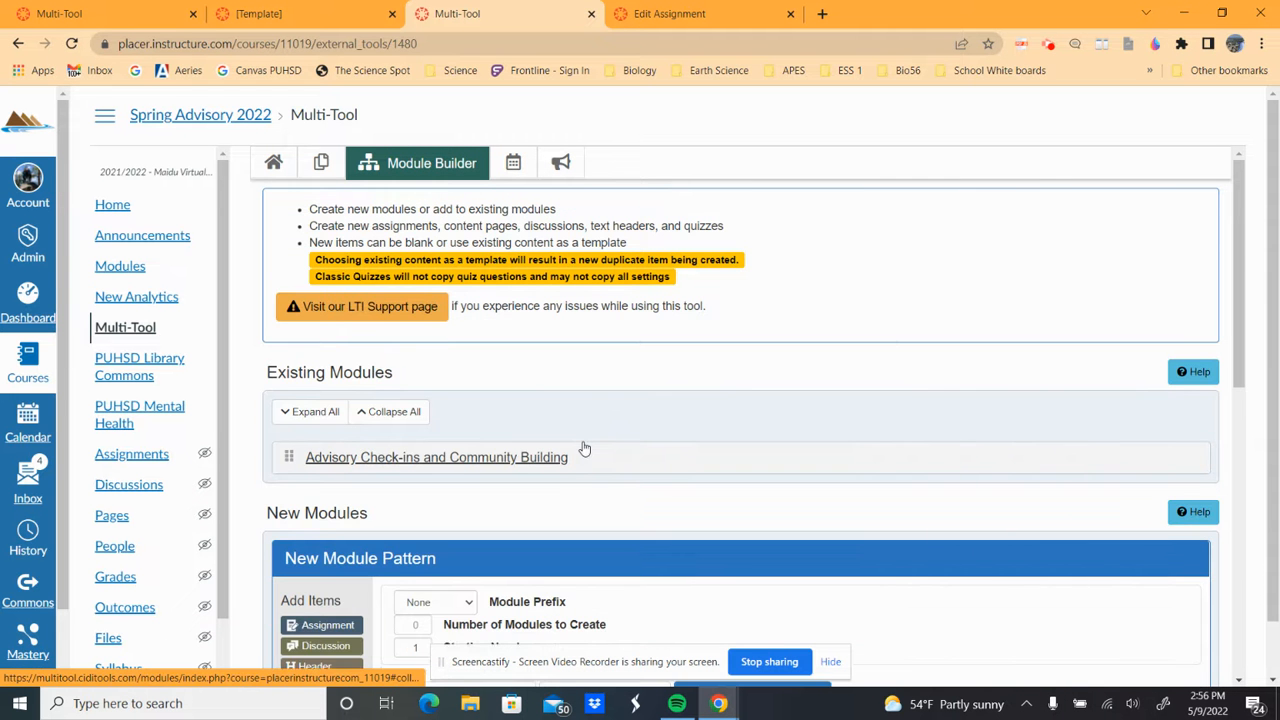
{"action": "scroll", "coordinate": [585, 449], "scroll_direction": "down", "scroll_amount": 3}
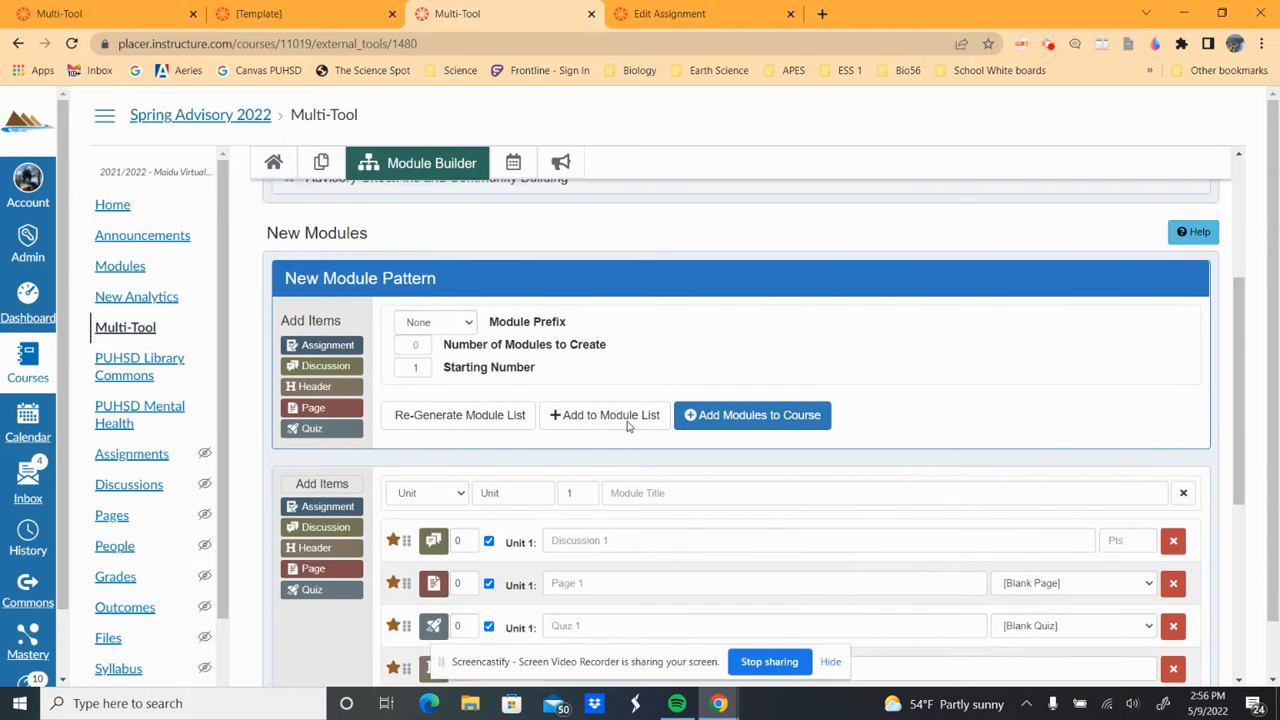
{"action": "scroll", "coordinate": [628, 426], "scroll_direction": "down", "scroll_amount": 1}
{"action": "scroll", "coordinate": [628, 426], "scroll_direction": "down", "scroll_amount": 1}
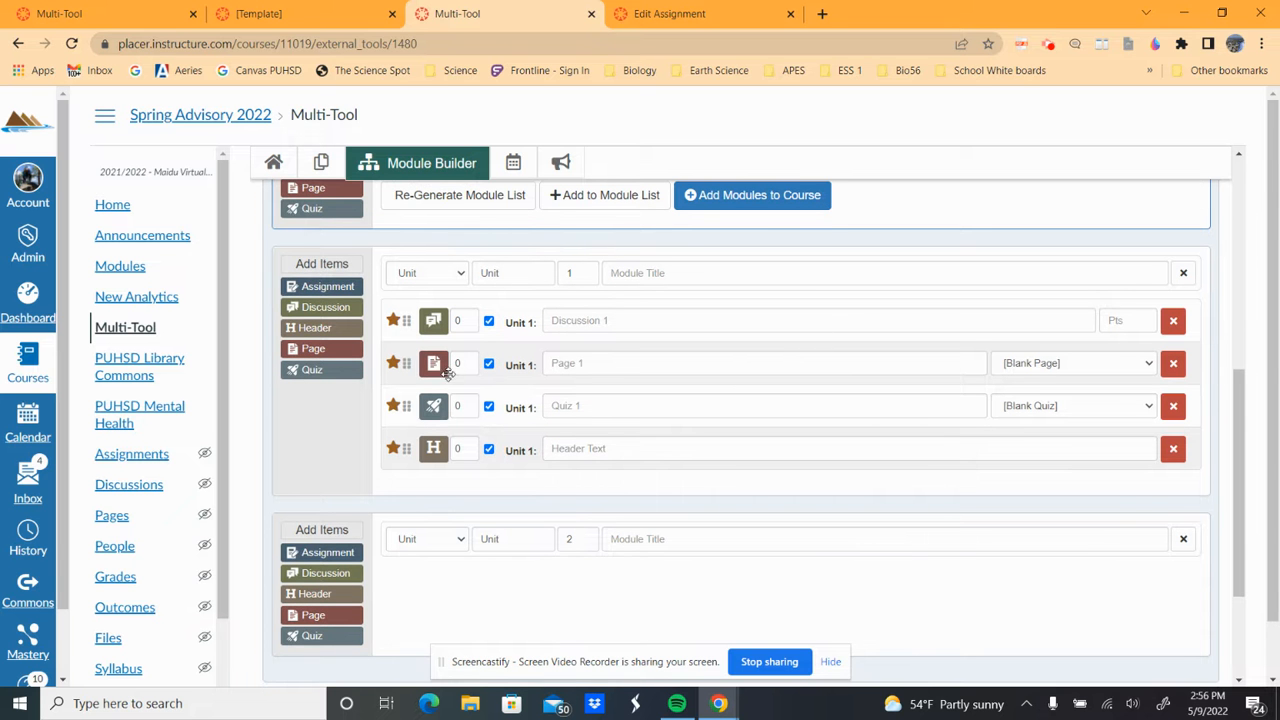
{"action": "left_click", "coordinate": [343, 288]}
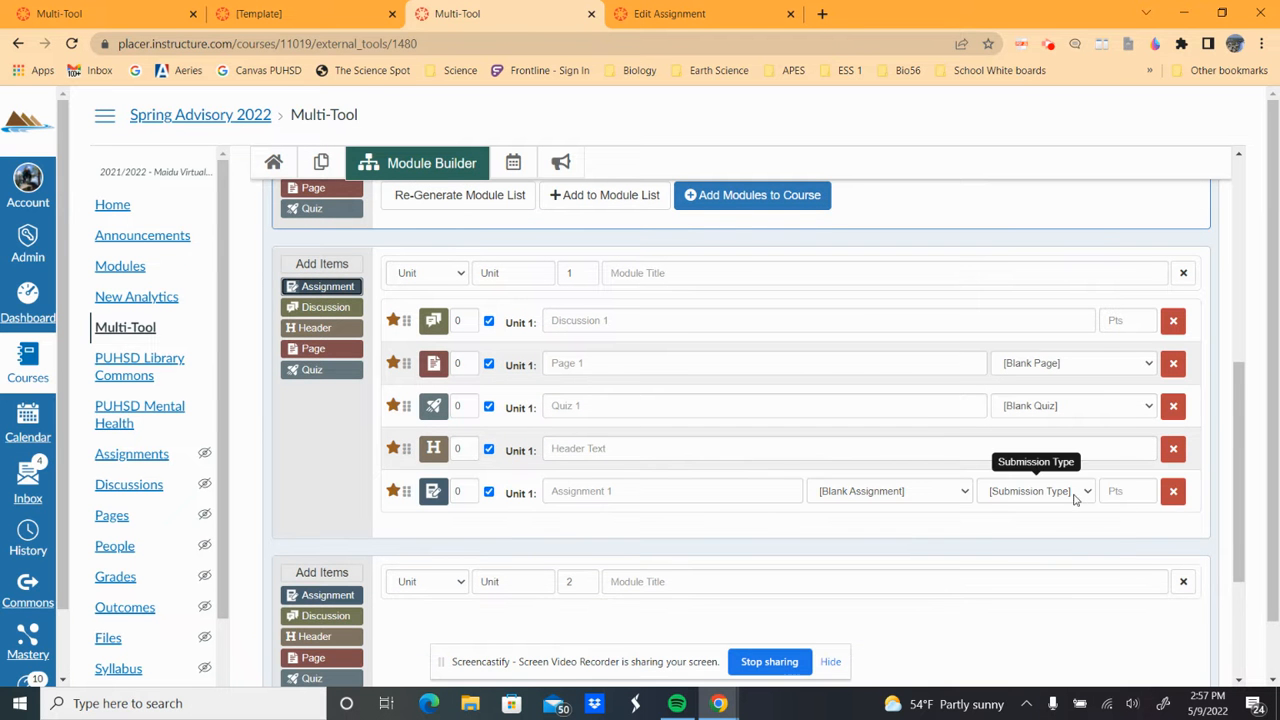
- Review the assignment template list and Submission Type options for Assignment 1 without choosing any
{"action": "left_click", "coordinate": [962, 493]}
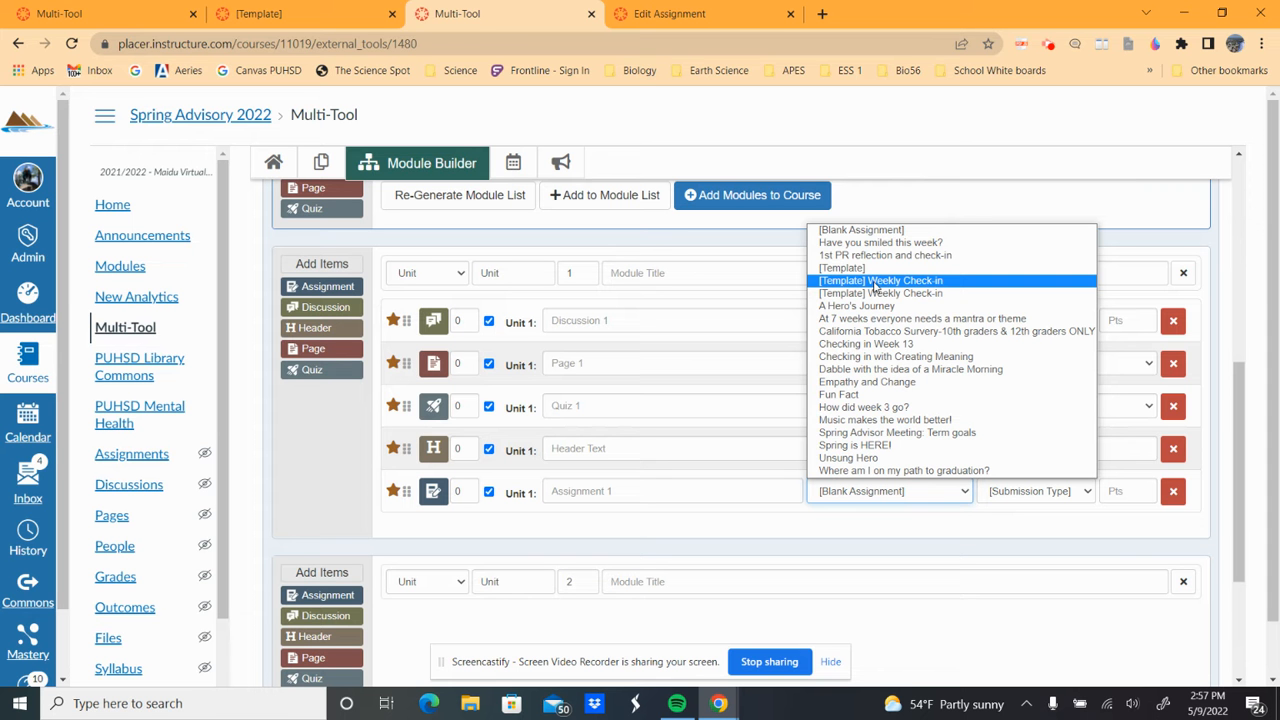
{"action": "left_click", "coordinate": [1025, 525]}
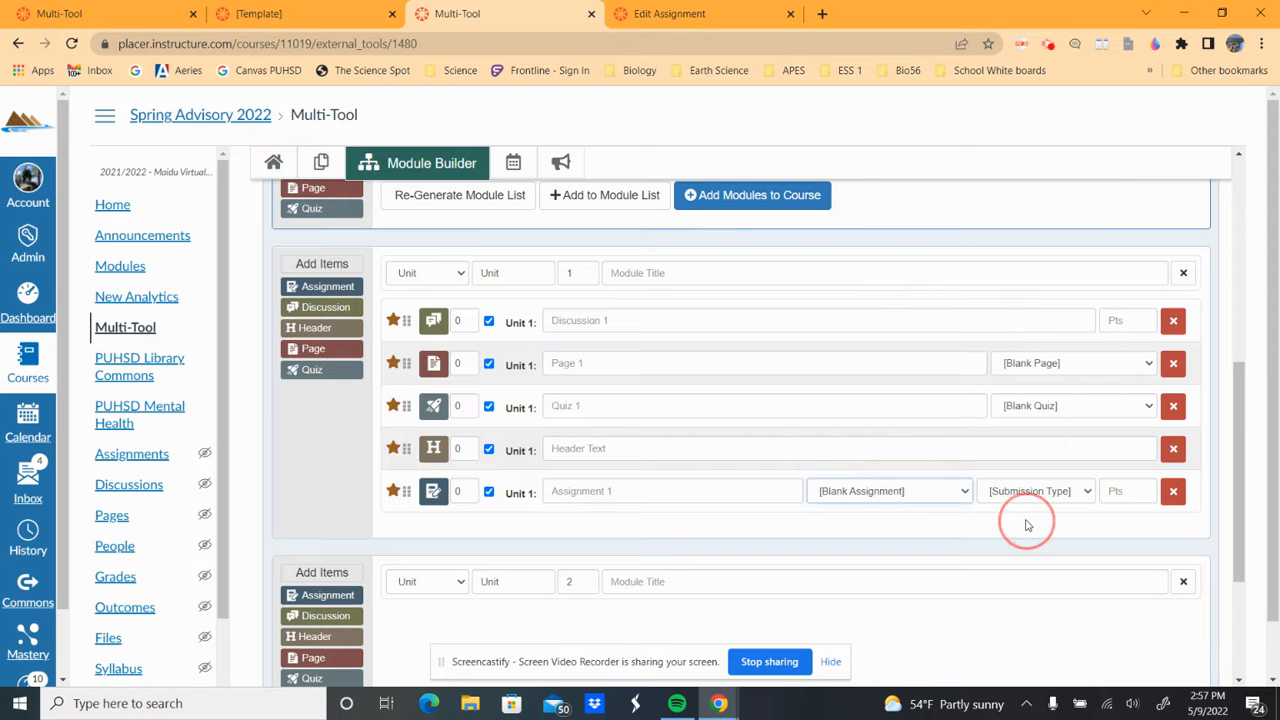
{"action": "left_click", "coordinate": [1080, 499]}
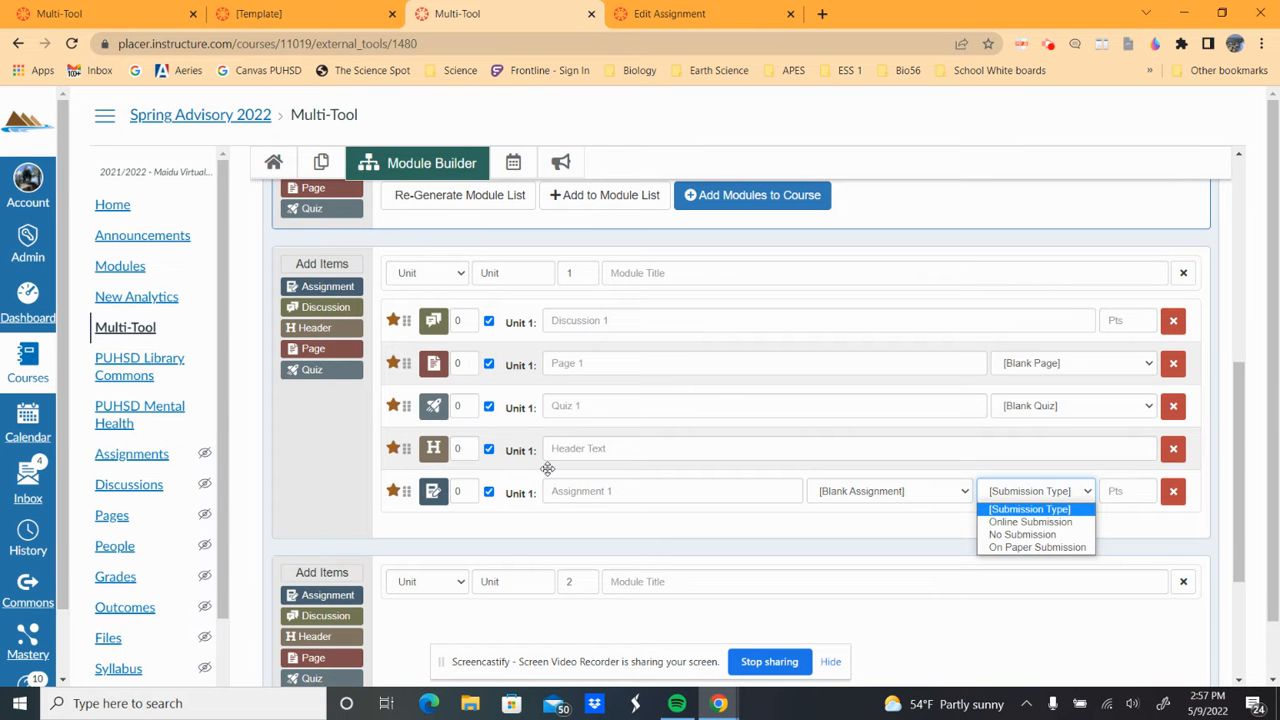
{"action": "scroll", "coordinate": [520, 468], "scroll_direction": "up", "scroll_amount": 10}
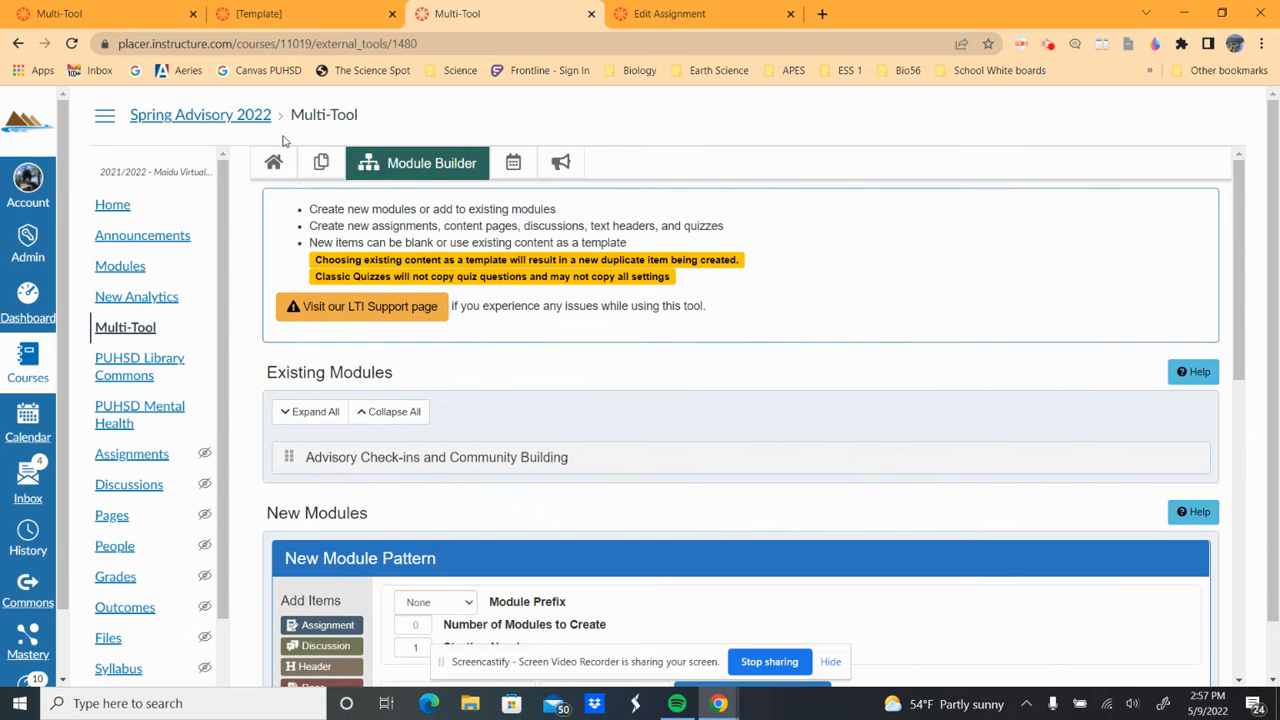
- Return to the Multi-Tool overview and open the course Settings page
{"action": "left_click", "coordinate": [273, 162]}
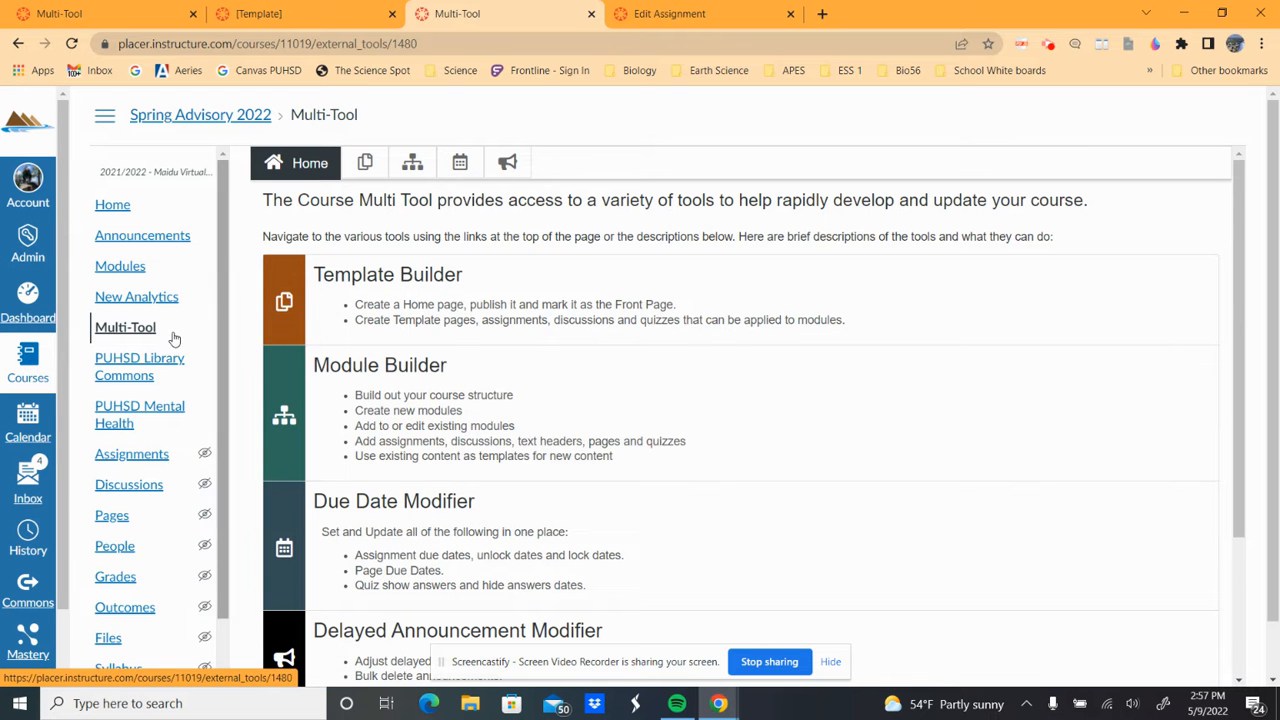
{"action": "left_click", "coordinate": [124, 334]}
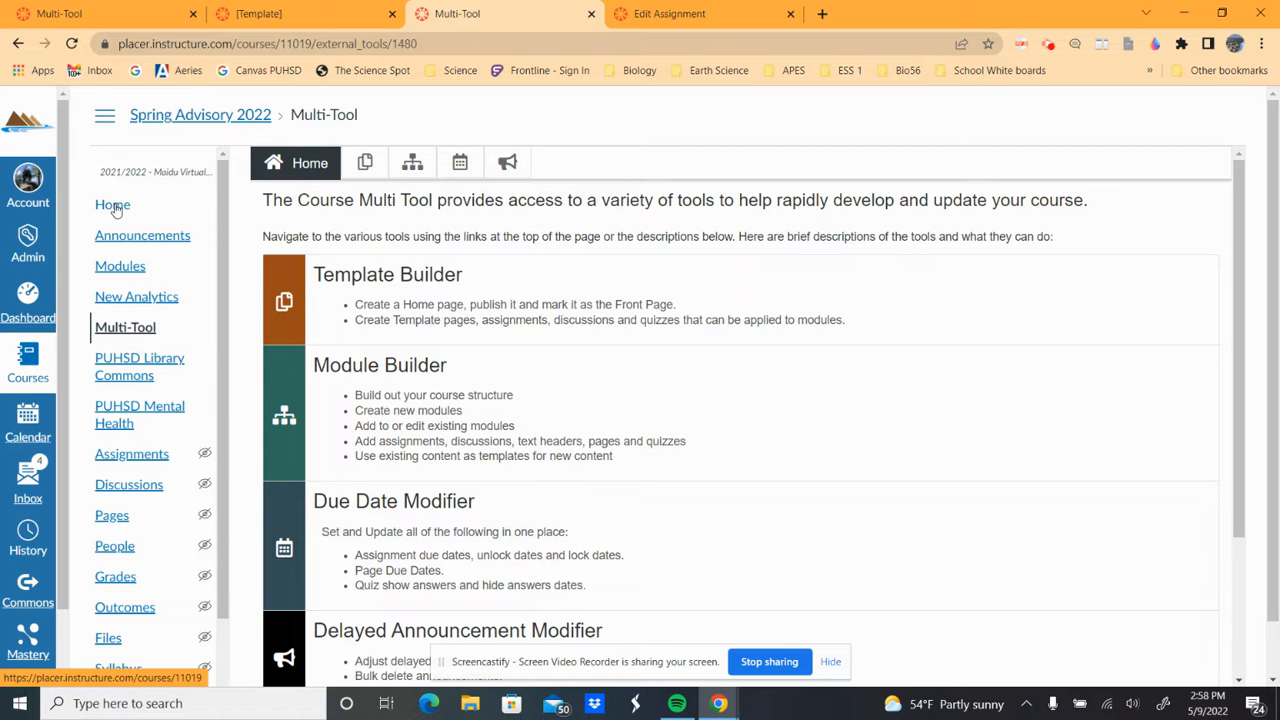
{"action": "scroll", "coordinate": [155, 460], "scroll_direction": "down", "scroll_amount": 3}
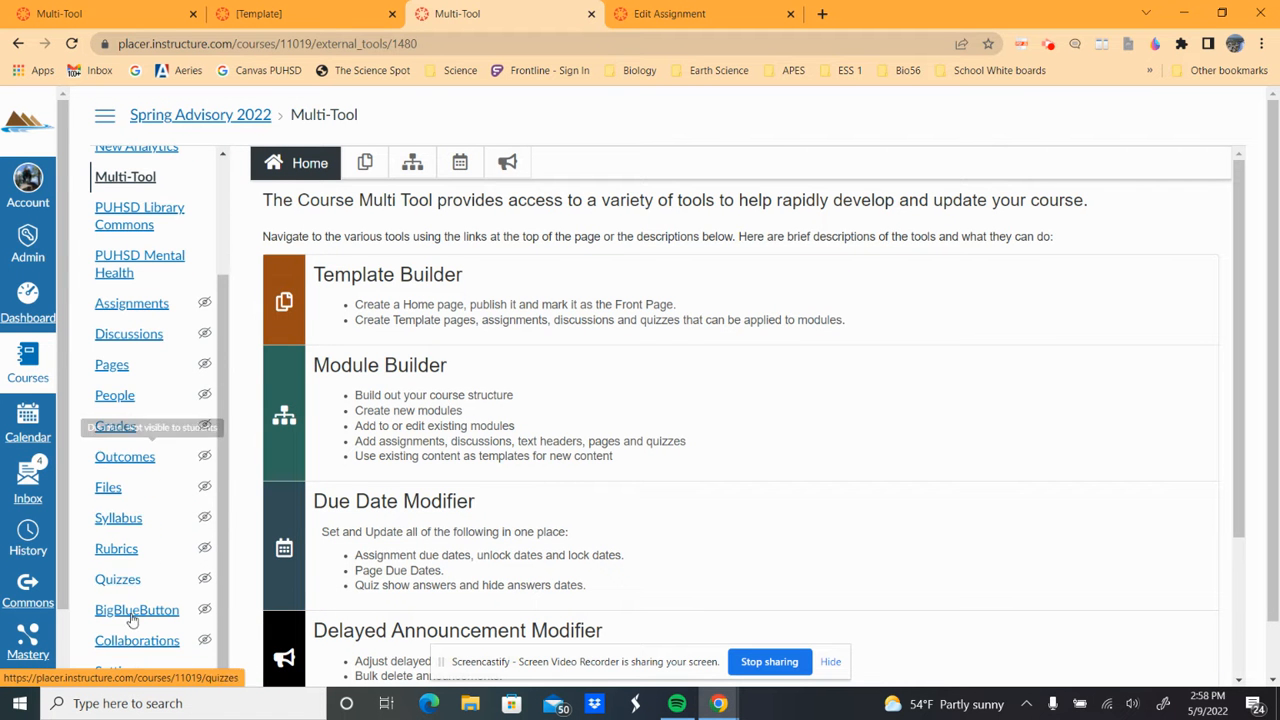
{"action": "left_click", "coordinate": [118, 672]}
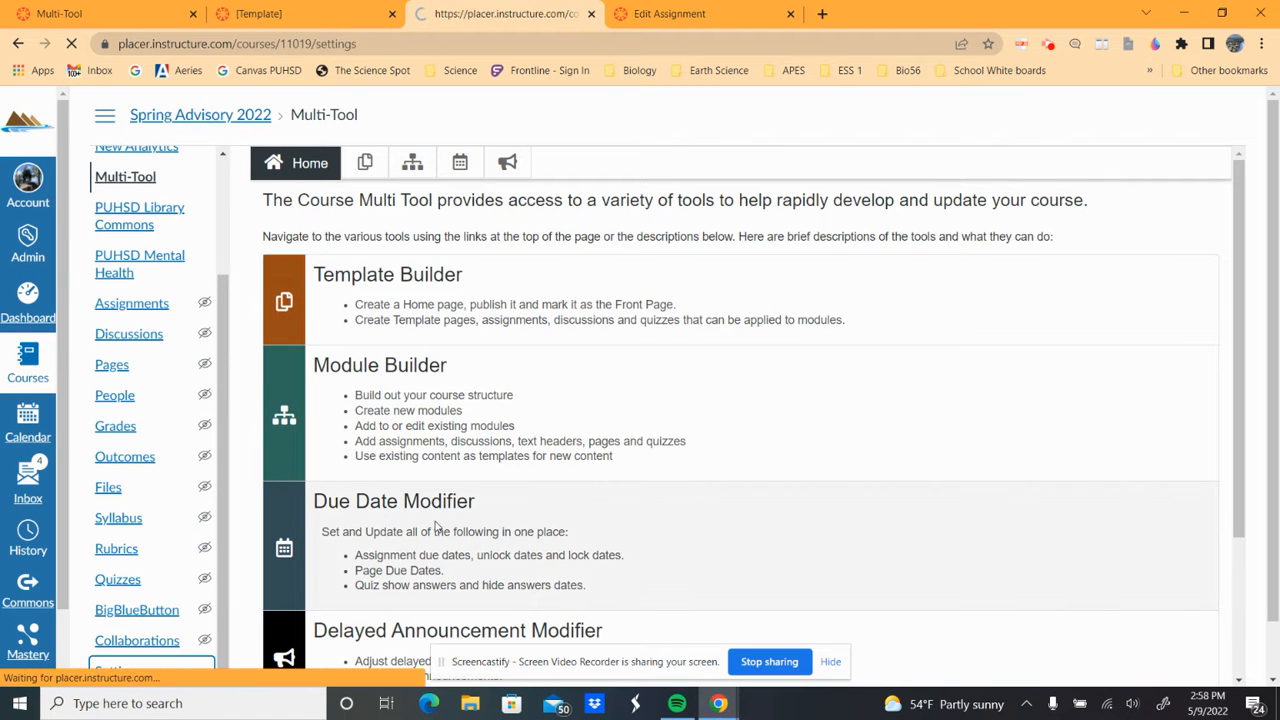
- Place Multi-Tool above New Analytics in course navigation, save, then open the course home in Student View
{"action": "left_click", "coordinate": [452, 186]}
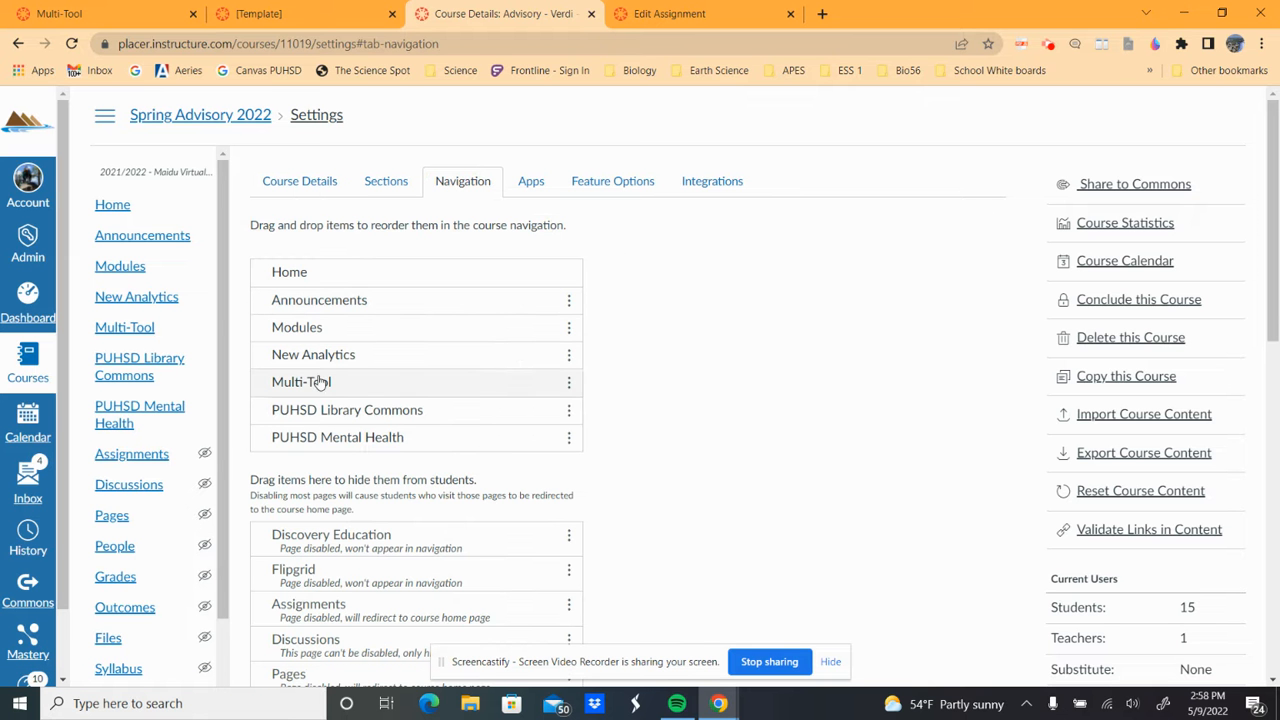
{"action": "left_click_drag", "start_coordinate": [320, 383], "coordinate": [337, 349]}
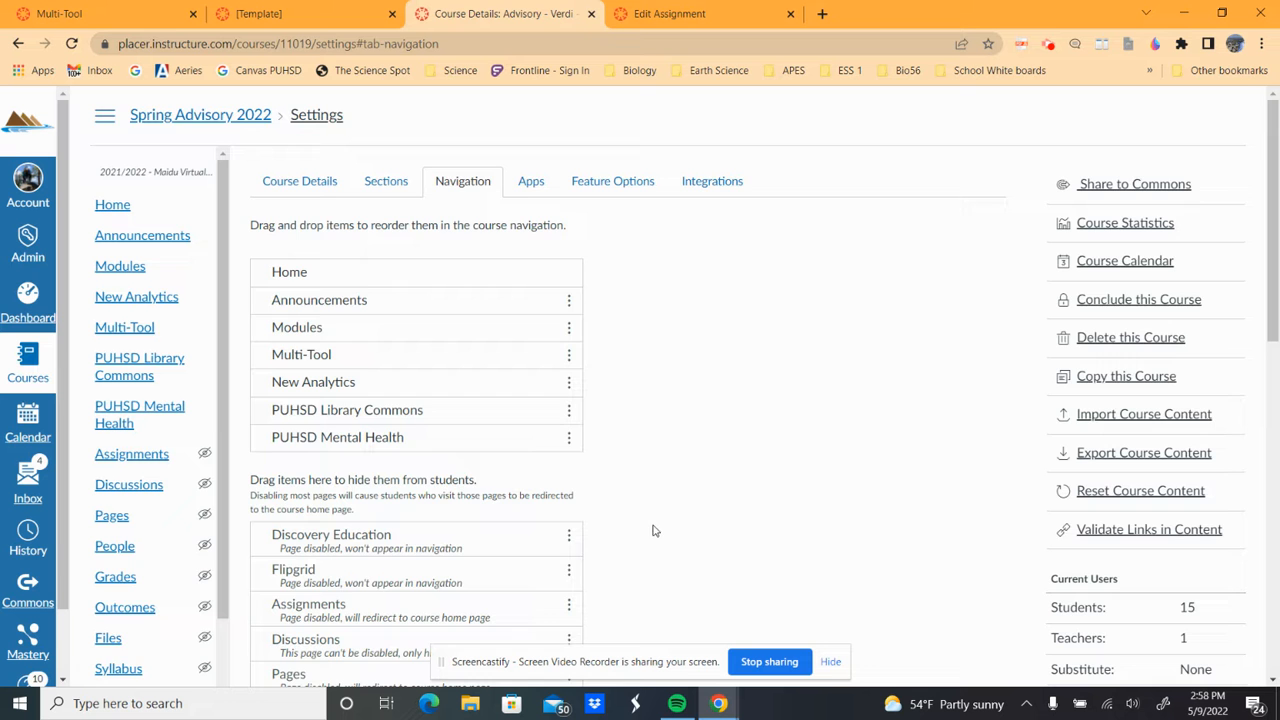
{"action": "scroll", "coordinate": [825, 566], "scroll_direction": "down", "scroll_amount": 8}
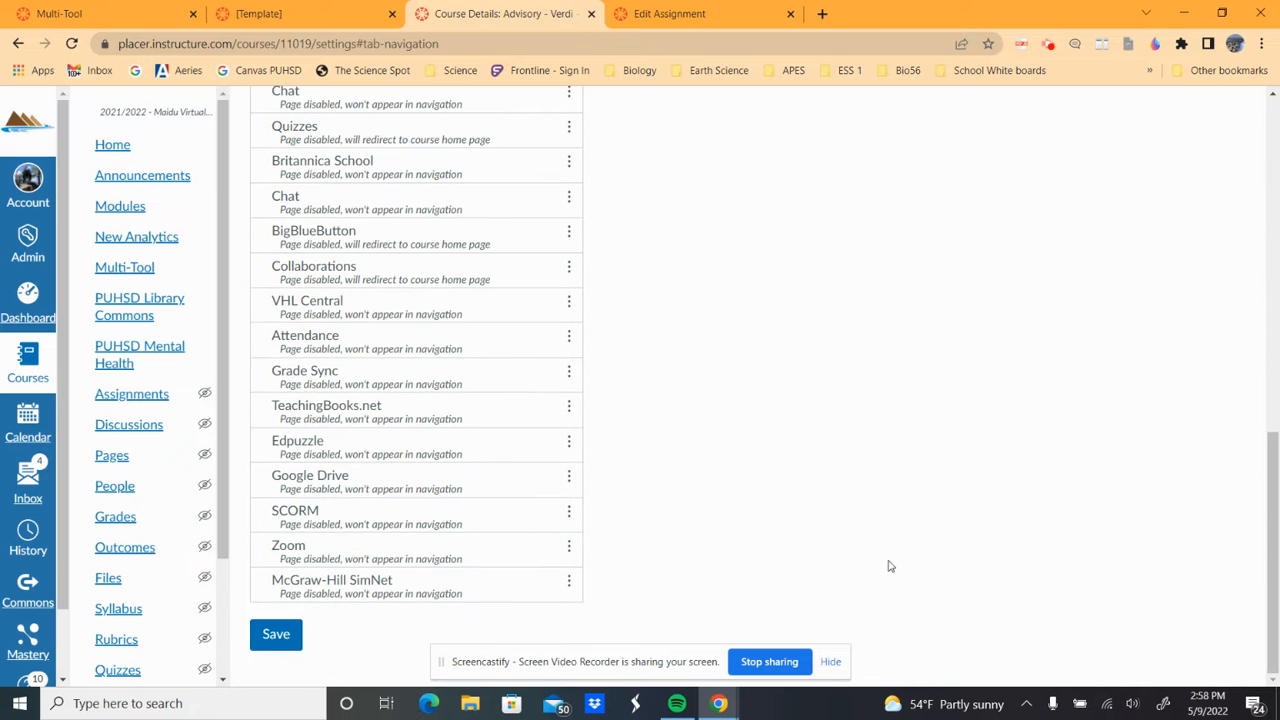
{"action": "left_click", "coordinate": [260, 642]}
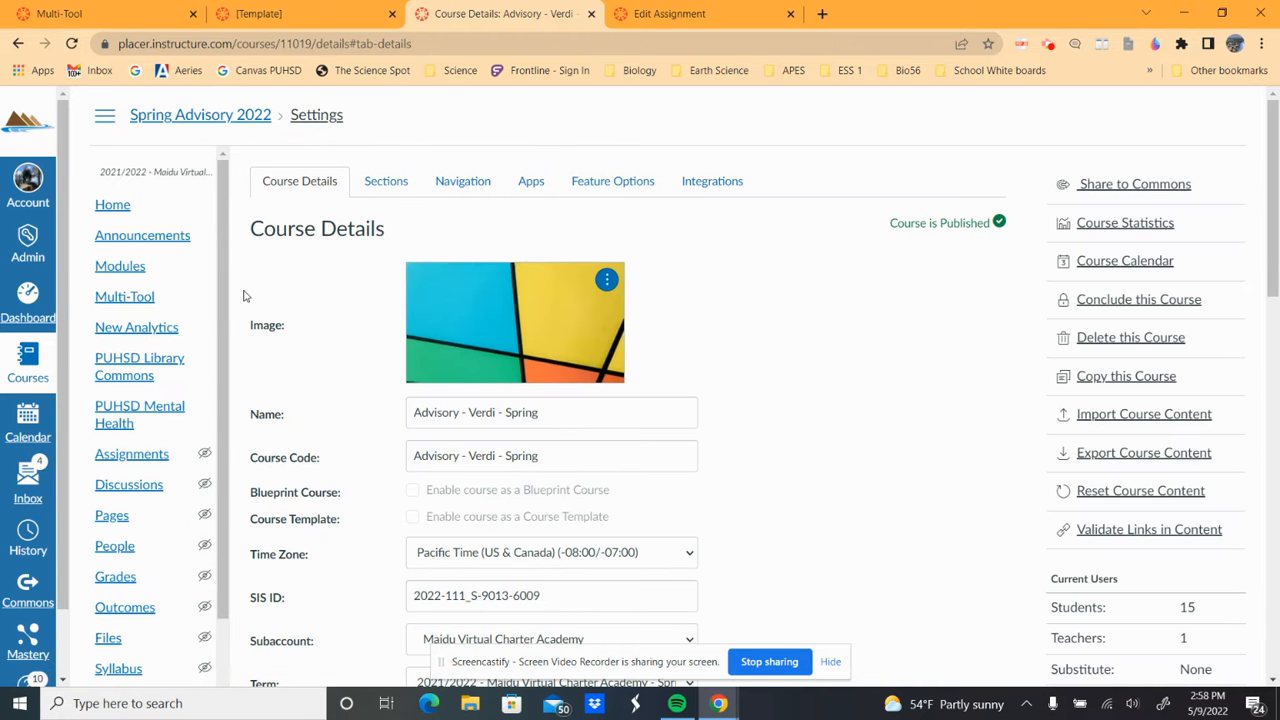
{"action": "left_click", "coordinate": [114, 206]}
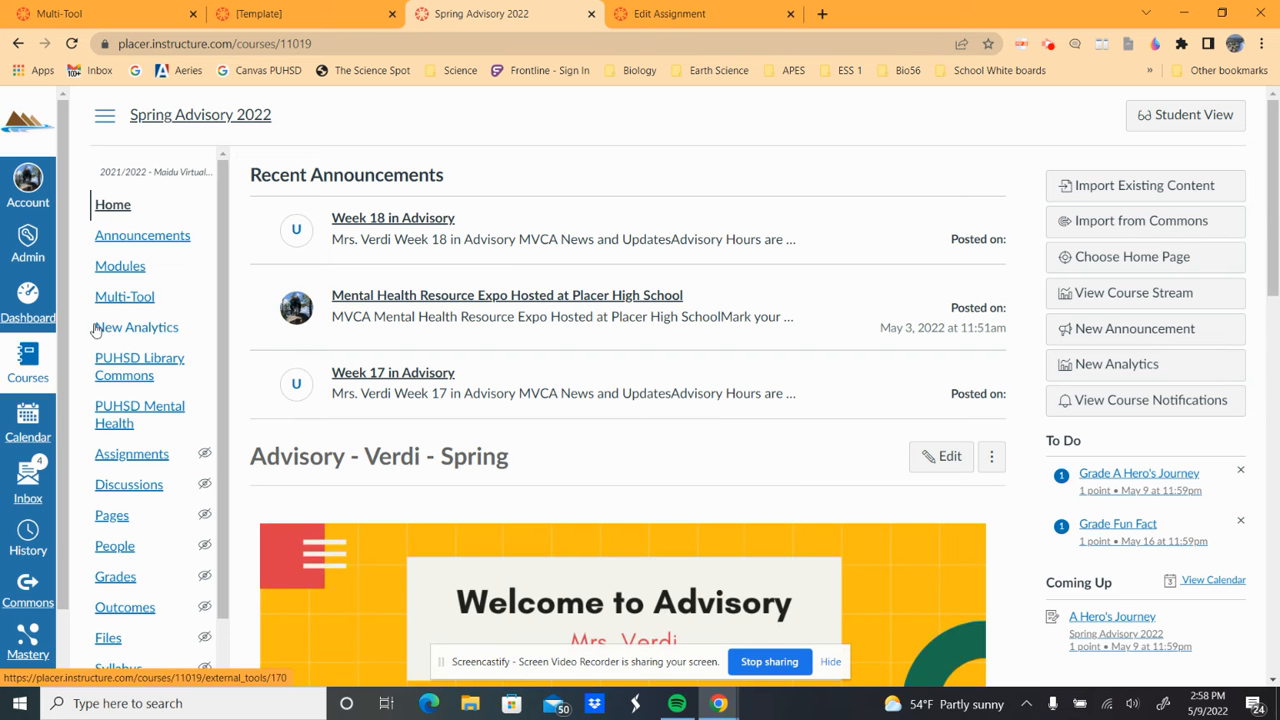
{"action": "left_click", "coordinate": [1180, 117]}
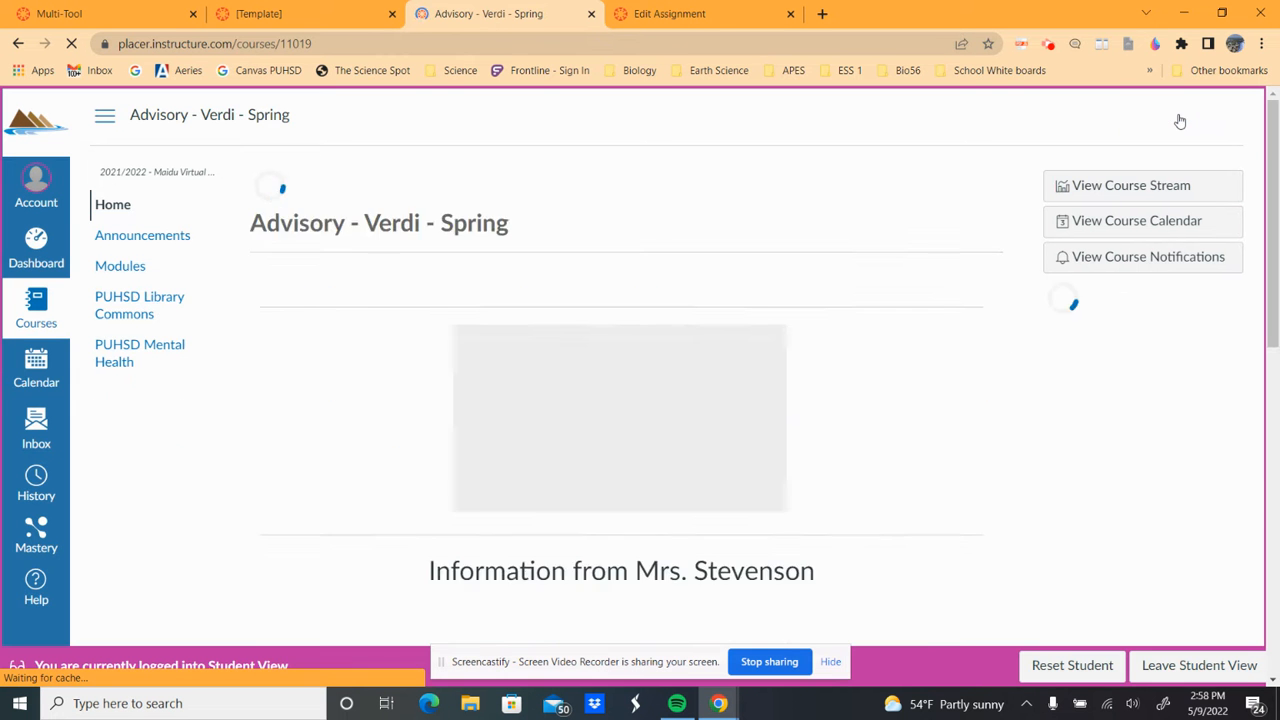